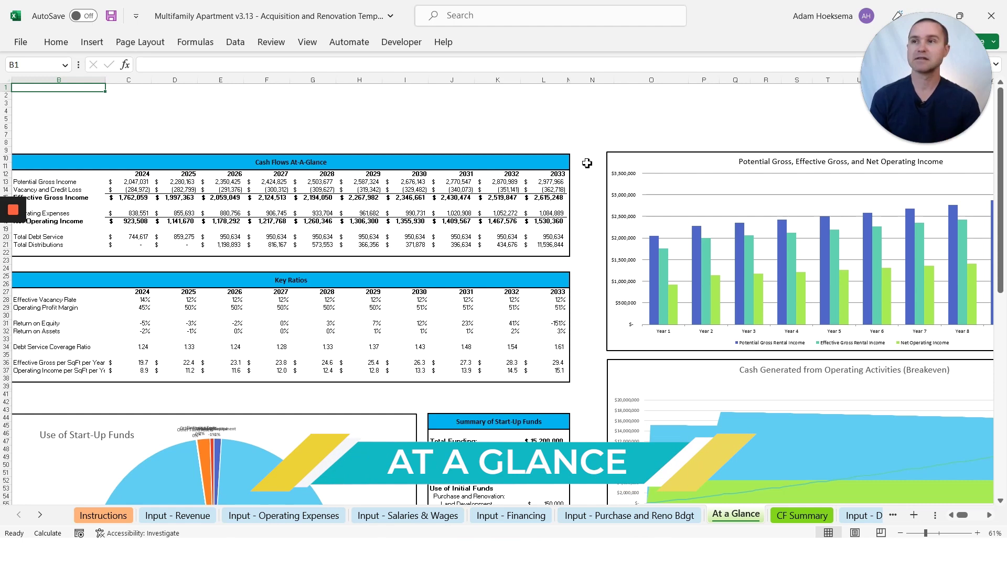
- Review the cash flows, key ratios and start-up funds on the At a Glance sheet, and open the CF Summary sheet
scroll(454, 251, "down", 8)
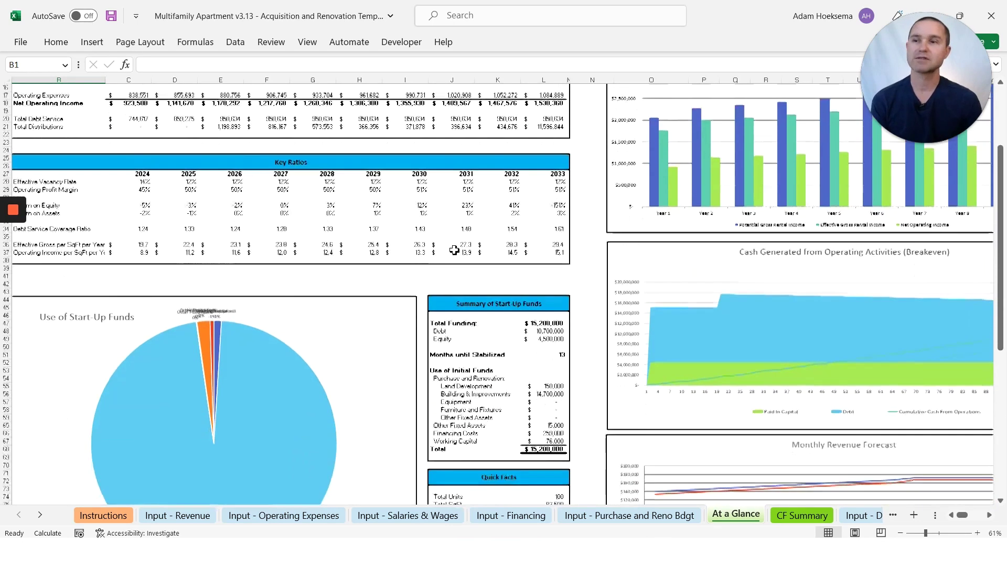
scroll(454, 251, "up", 5)
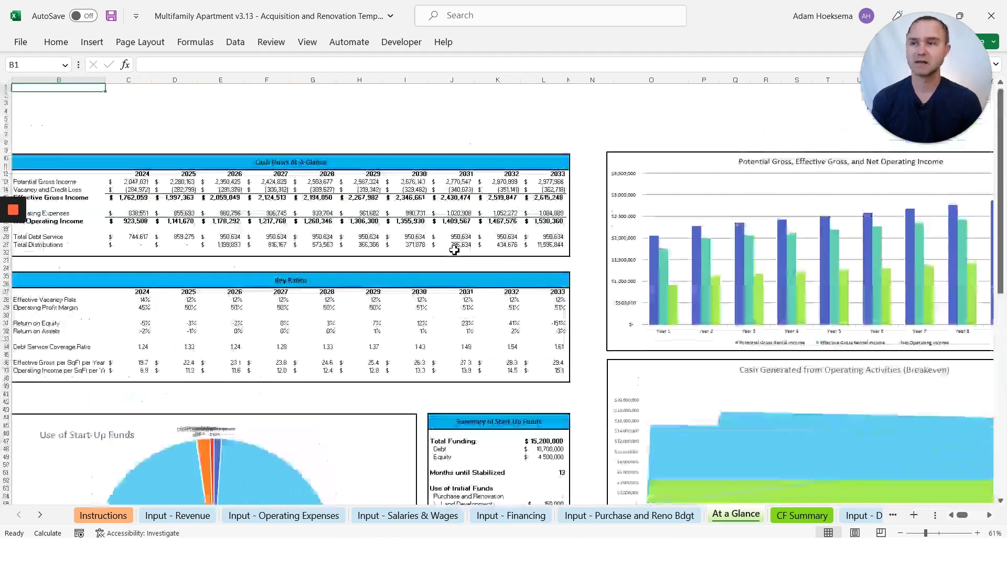
left_click(801, 516)
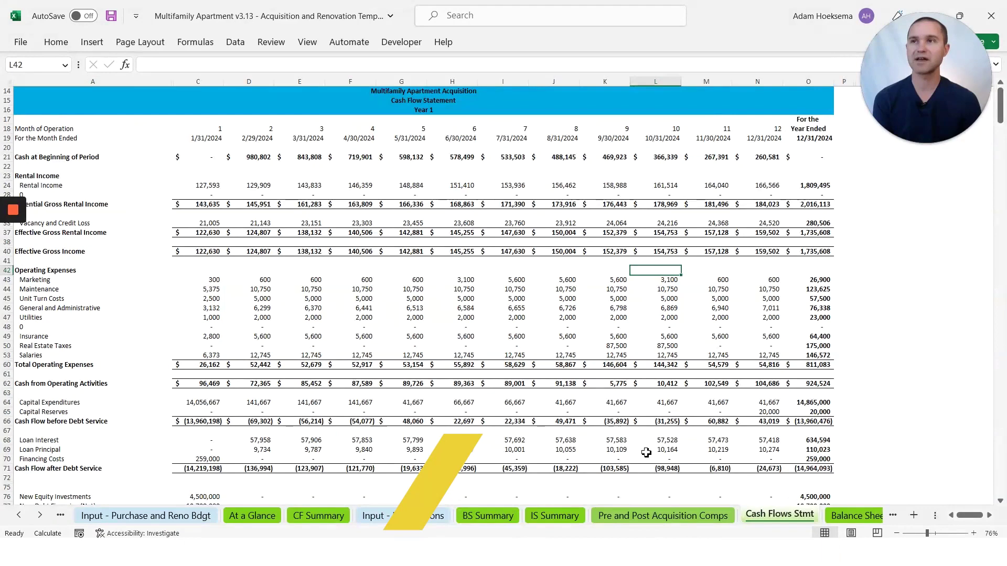
- Look through the Year 1 and Year 2 monthly figures on the Cash Flows Stmt sheet, and open Pre and Post Acquisition Comps
scroll(419, 293, "down", 15)
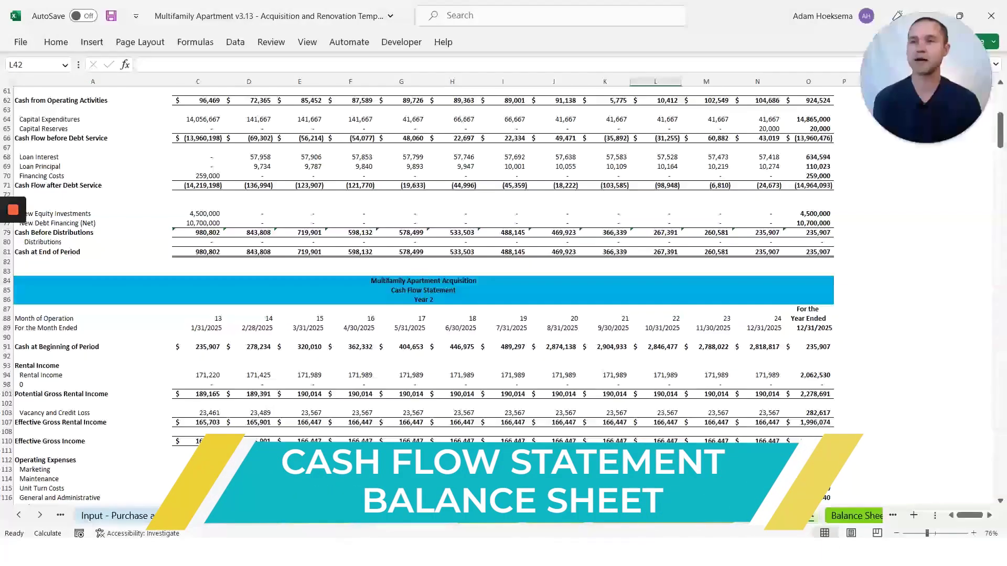
scroll(655, 452, "down", 9)
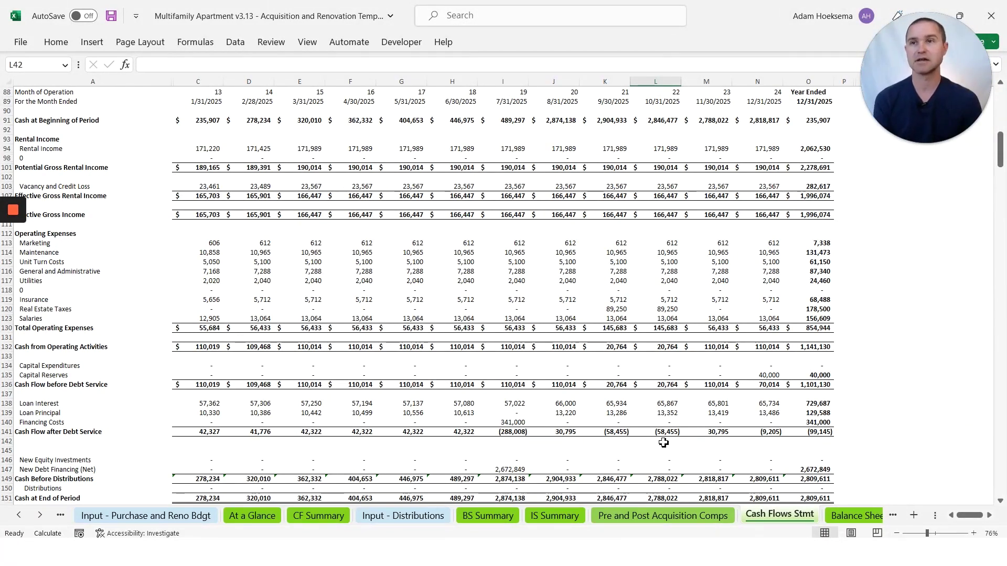
scroll(664, 443, "up", 5)
scroll(664, 443, "up", 10)
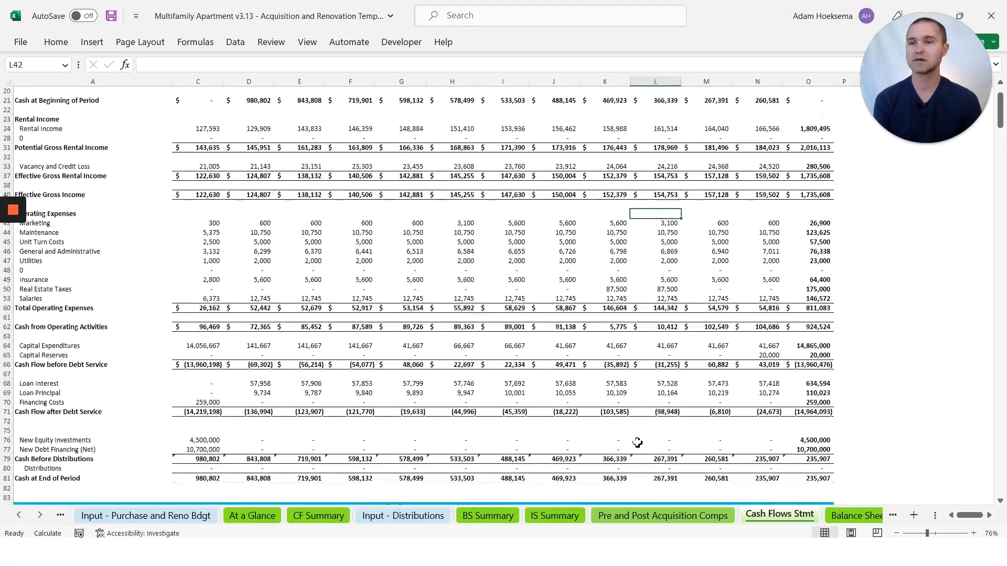
left_click(662, 520)
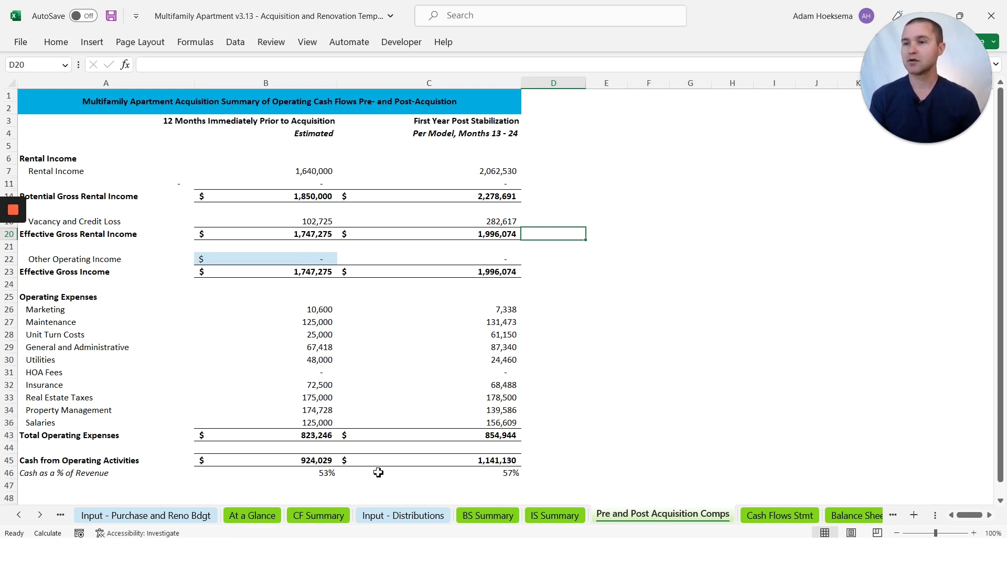
- Open the Input - Distributions sheet and inspect the Year 10 IRR after Payback formula in the Investor Return section
left_click(412, 516)
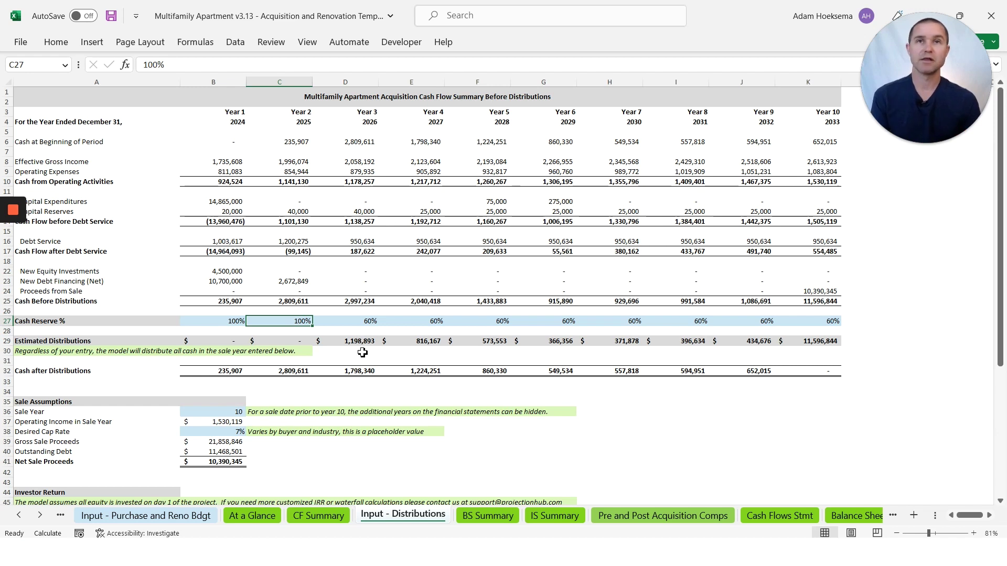
scroll(363, 353, "down", 8)
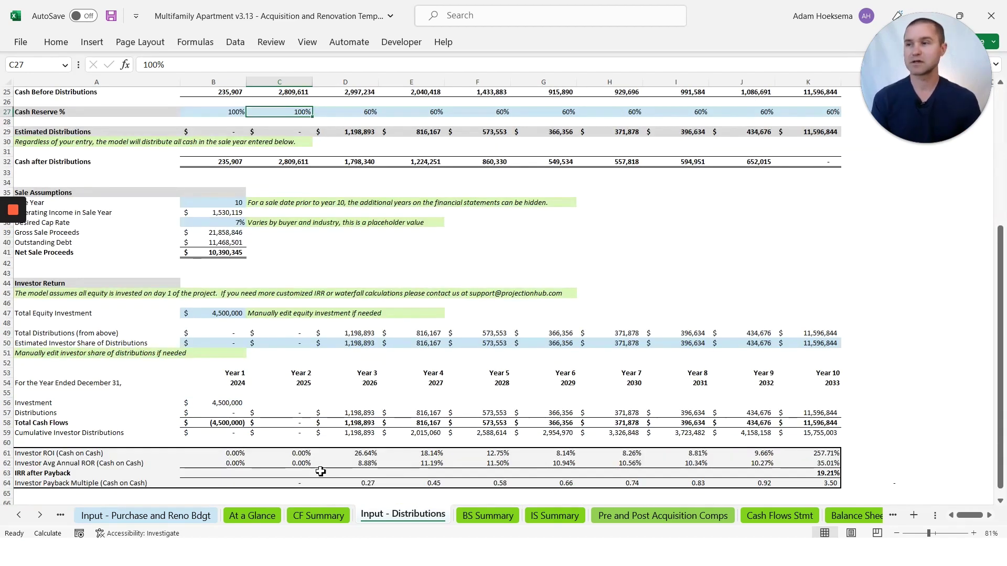
left_click(819, 472)
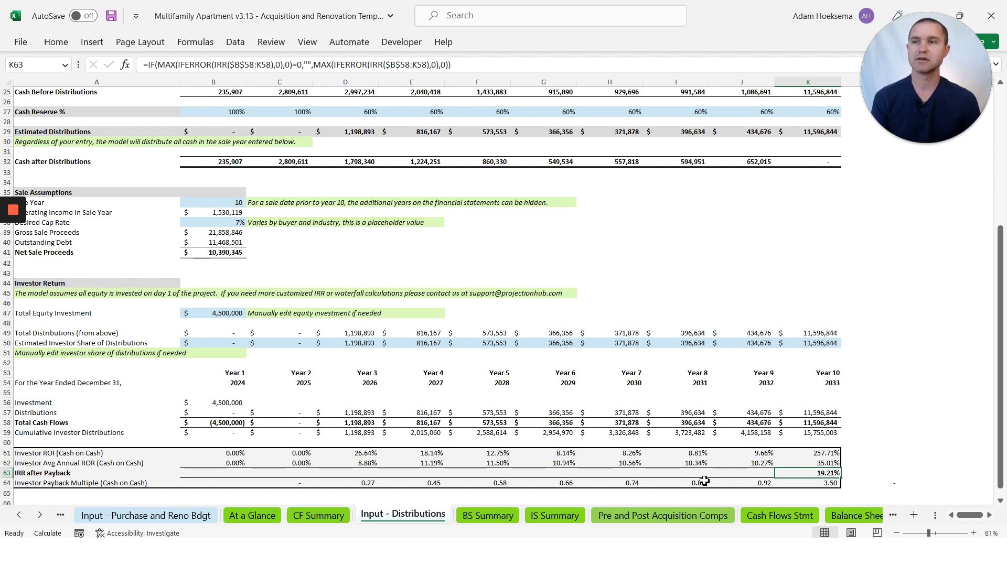
scroll(705, 481, "up", 8)
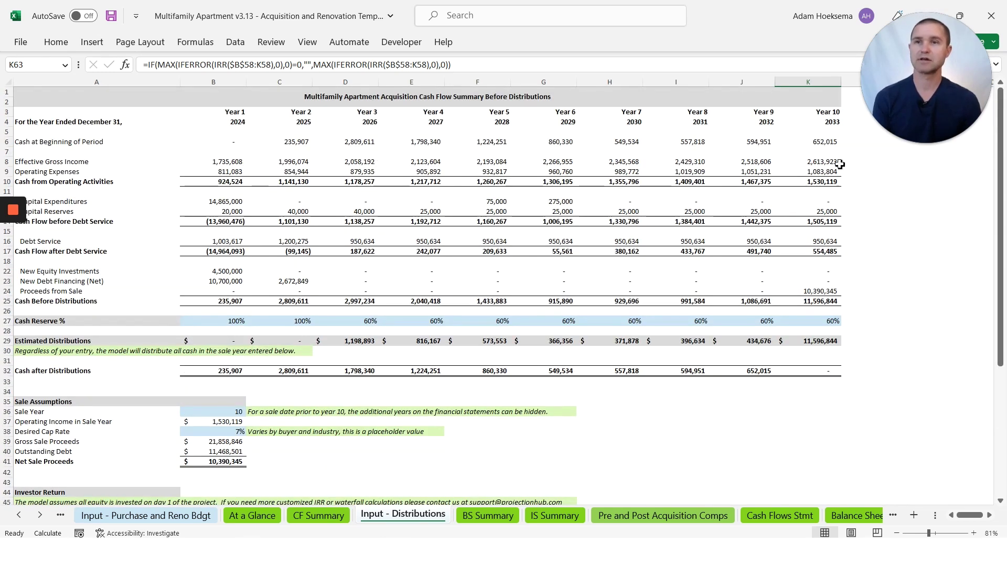
- Check the Year 5 cash reserve percentage, and the sale year and desired cap rate under Sale Assumptions
left_click(462, 321)
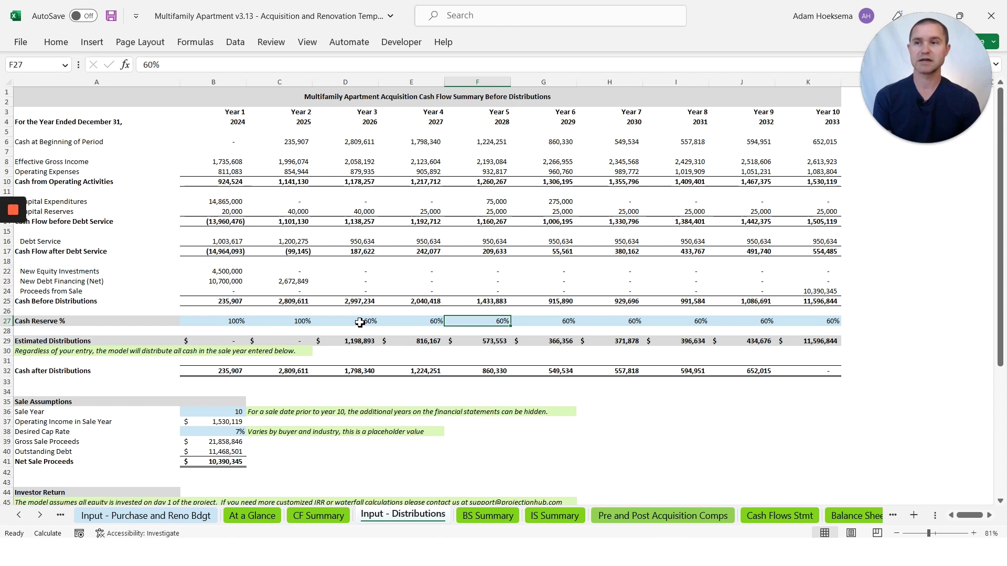
scroll(360, 322, "down", 3)
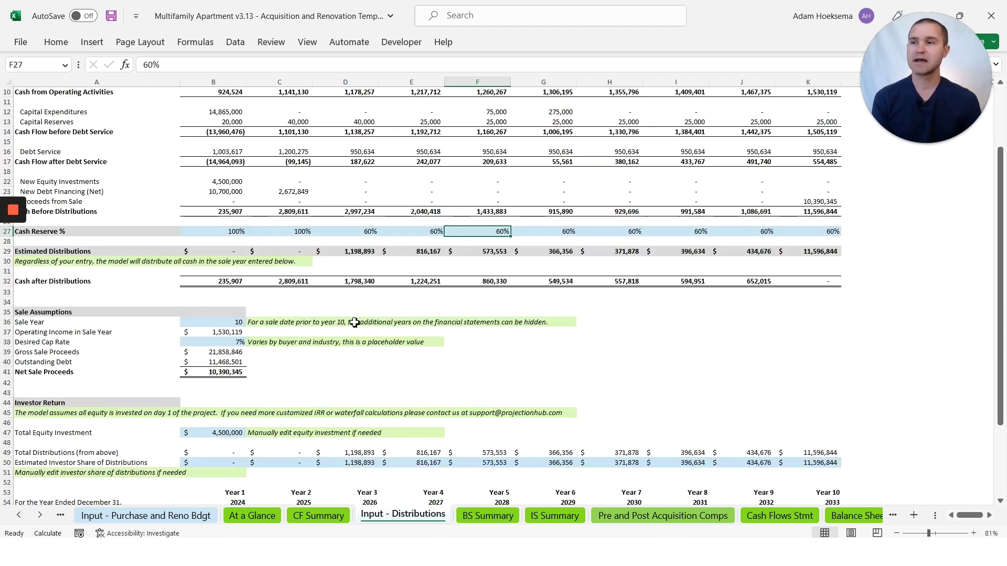
left_click(225, 331)
left_click(214, 324)
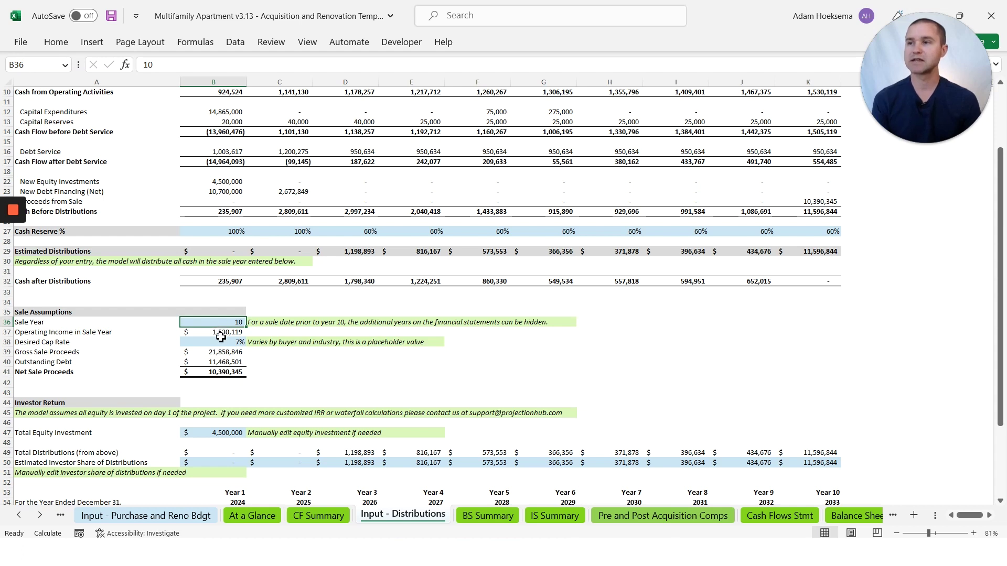
left_click(213, 342)
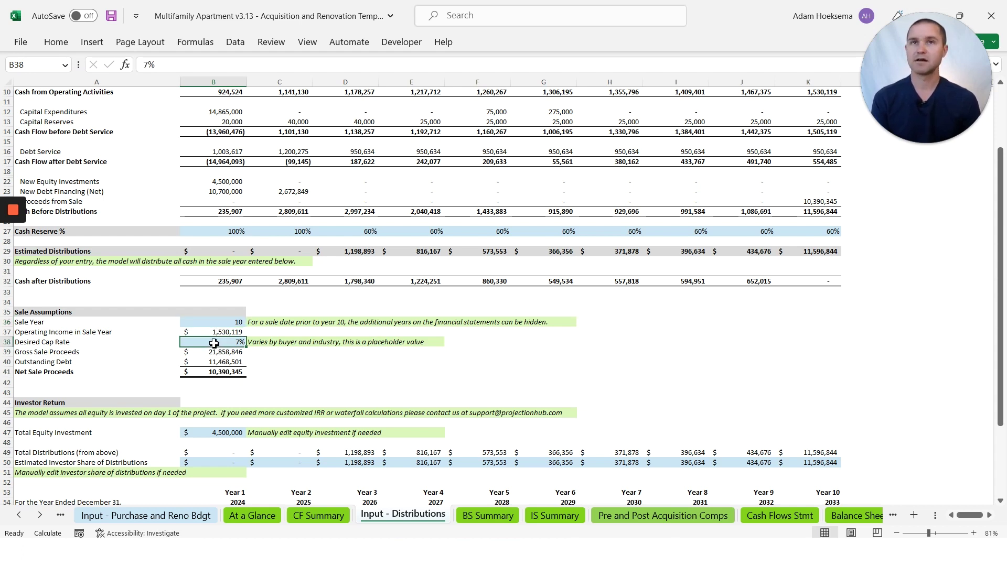
- Review the Investor Return section down to the Year 10 IRR after Payback cell
scroll(213, 343, "down", 3)
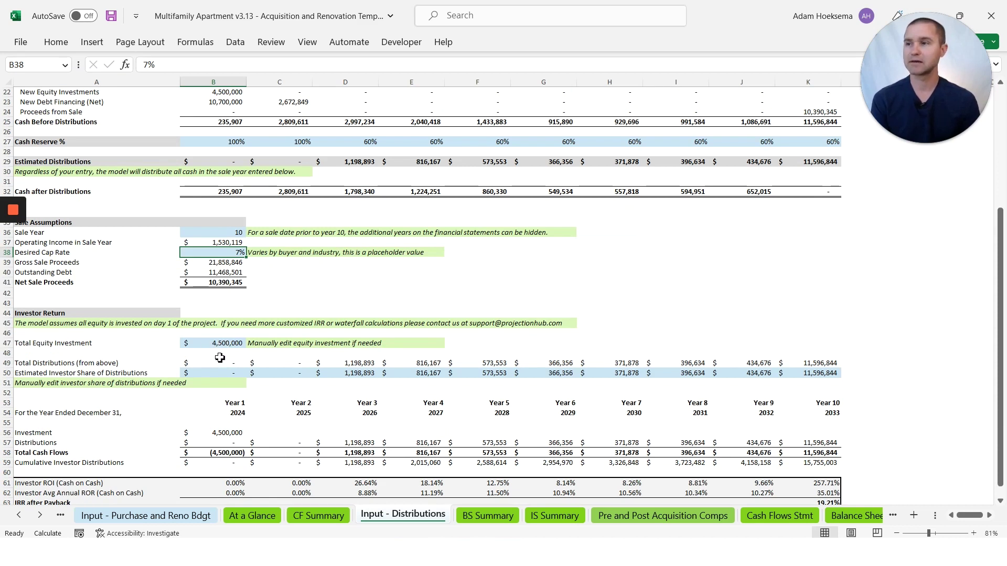
scroll(220, 358, "down", 2)
left_click(826, 444)
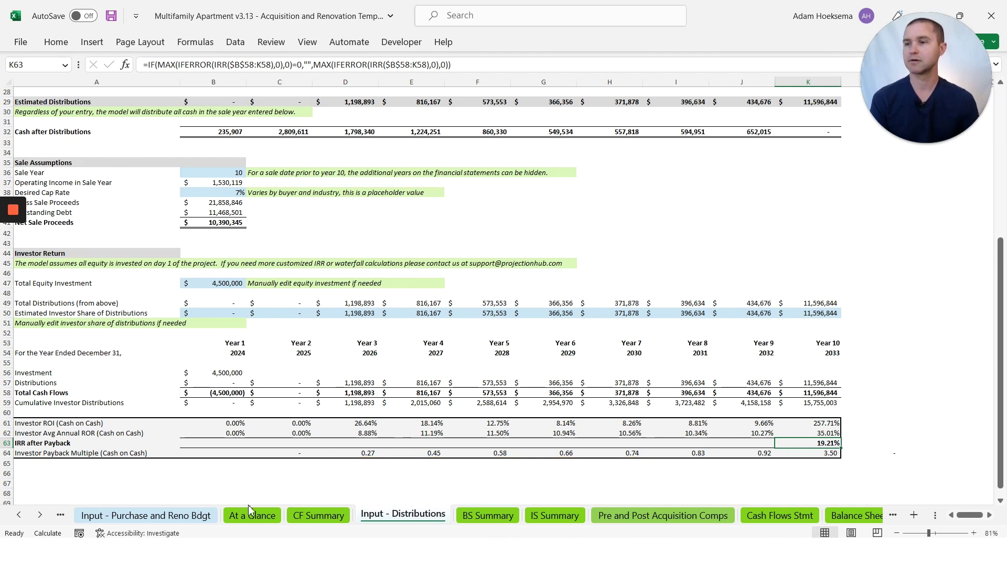
- Open the Input - Revenue sheet and bring the General Model Assumptions inputs into view
left_click(19, 515)
left_click(20, 516)
left_click(19, 515)
left_click(19, 515)
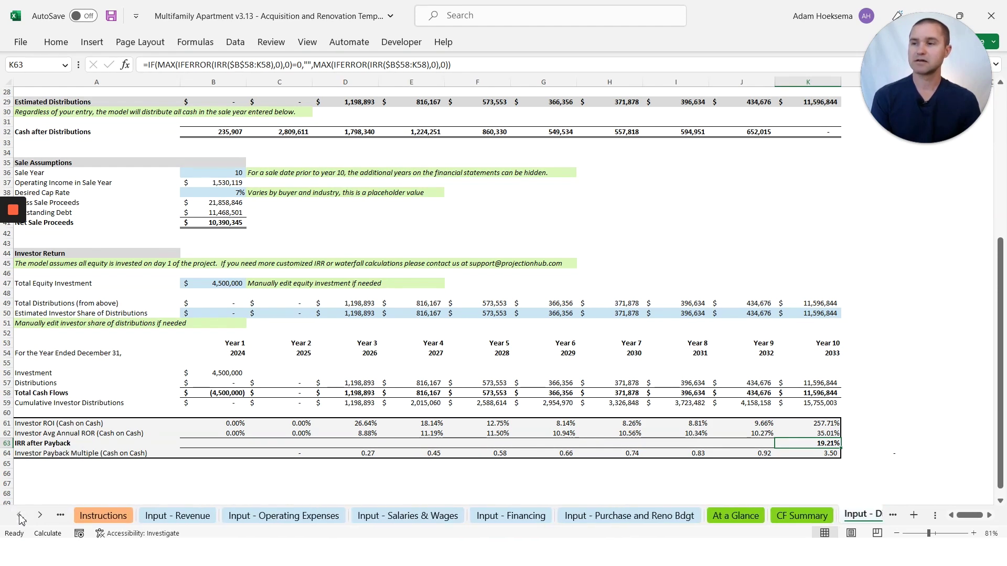
left_click(191, 518)
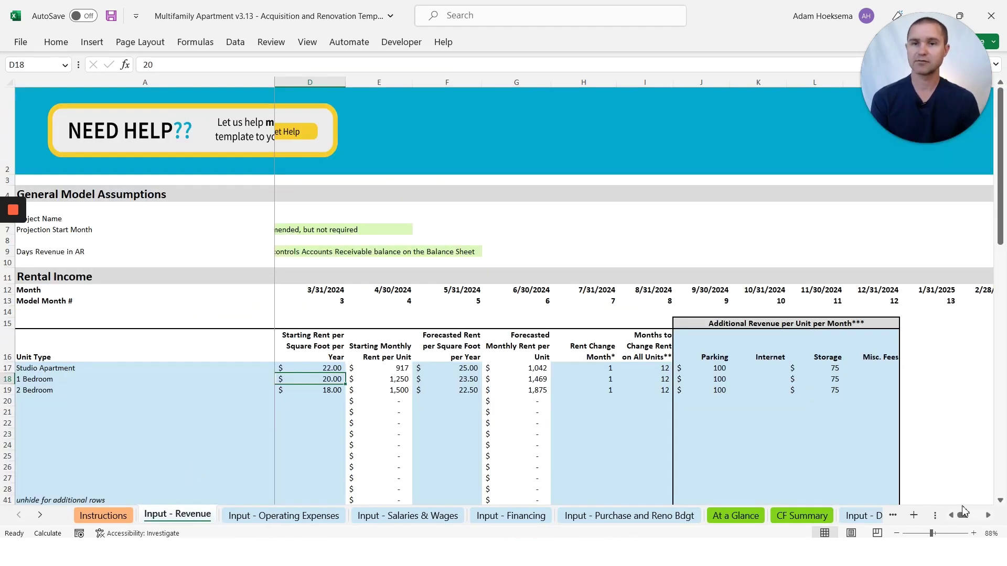
left_click_drag(963, 516, 956, 517)
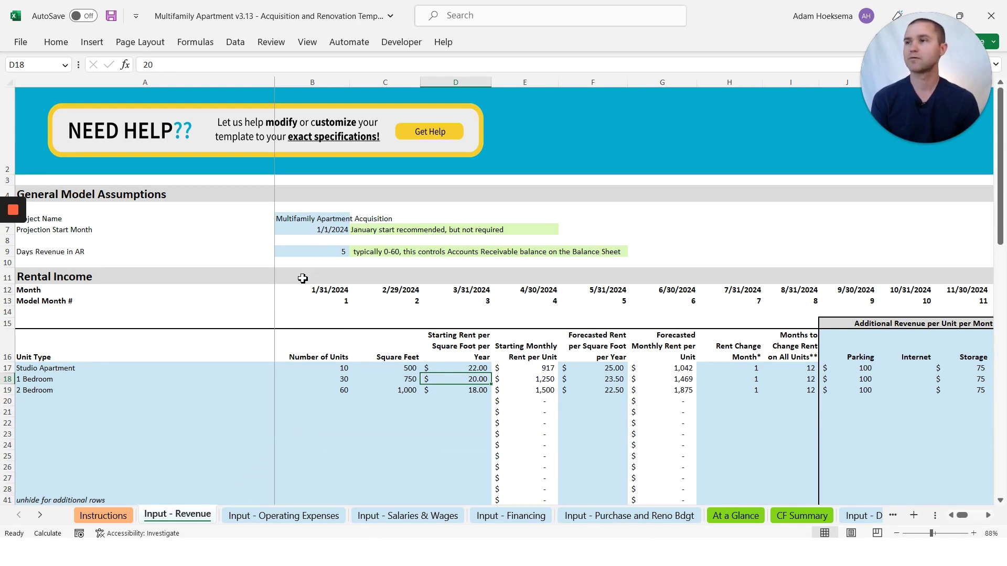
- Check the Studio Apartment row's number of units, starting and forecasted rent per square foot, rent change month and months to change rent
scroll(232, 283, "down", 1)
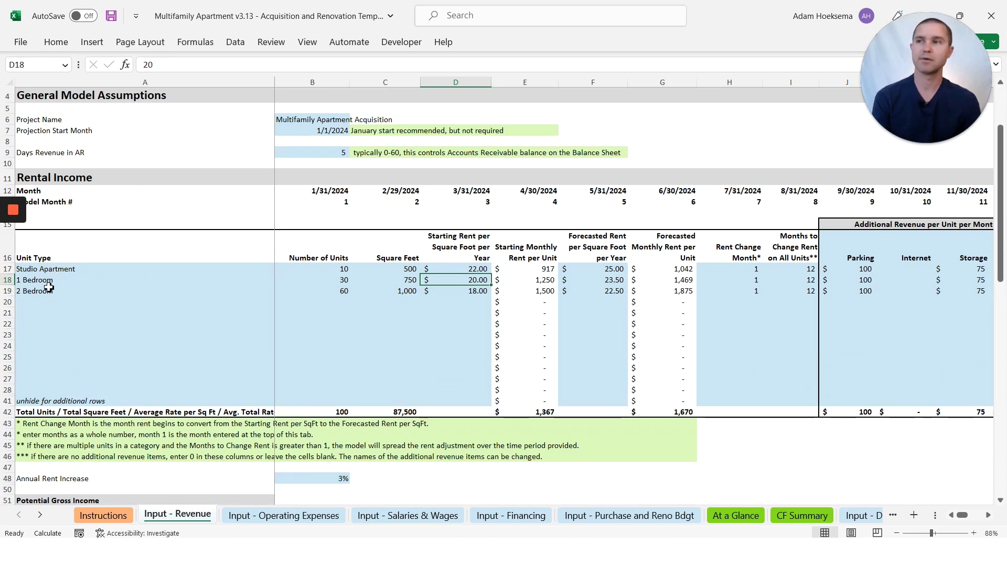
left_click(327, 270)
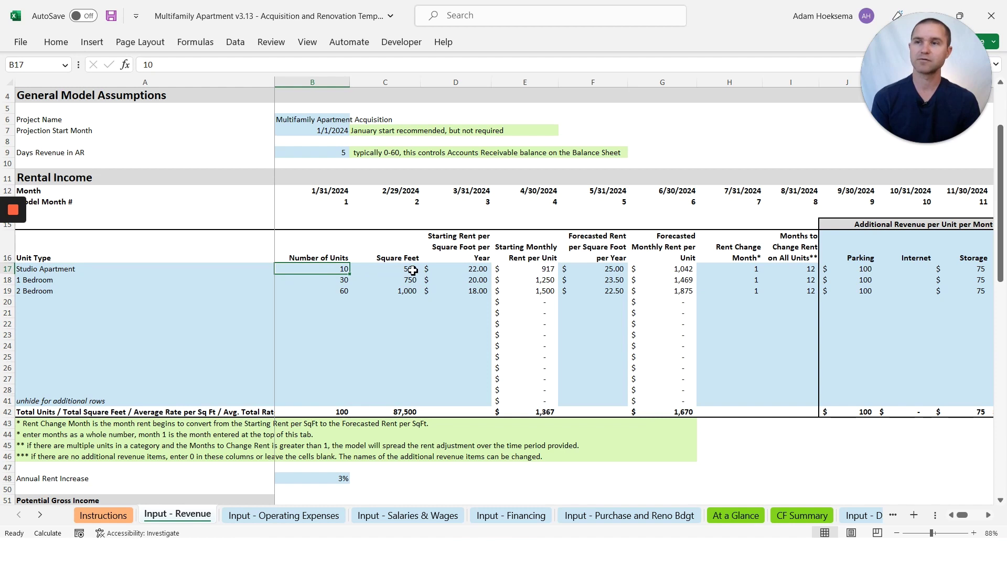
left_click(462, 271)
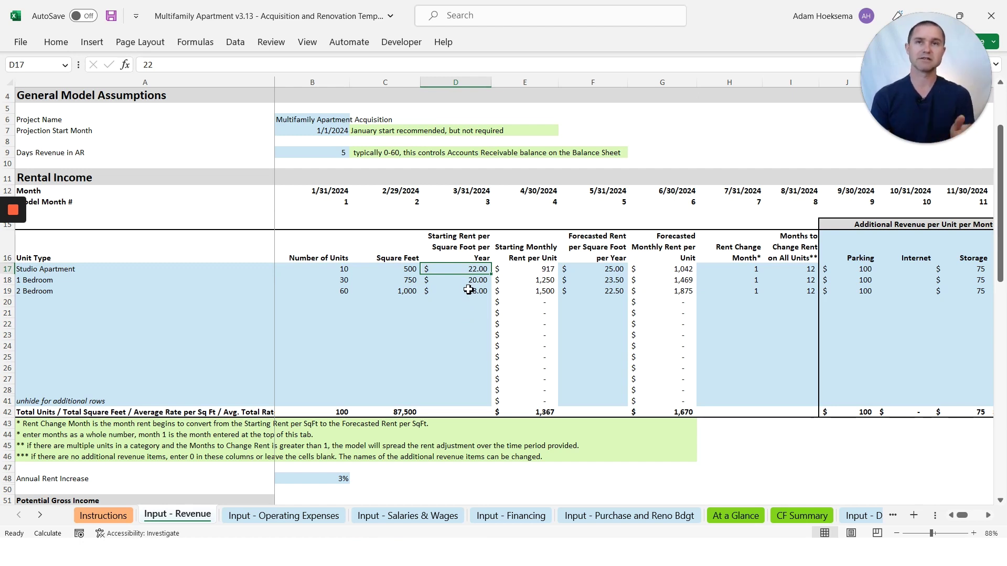
left_click(579, 269)
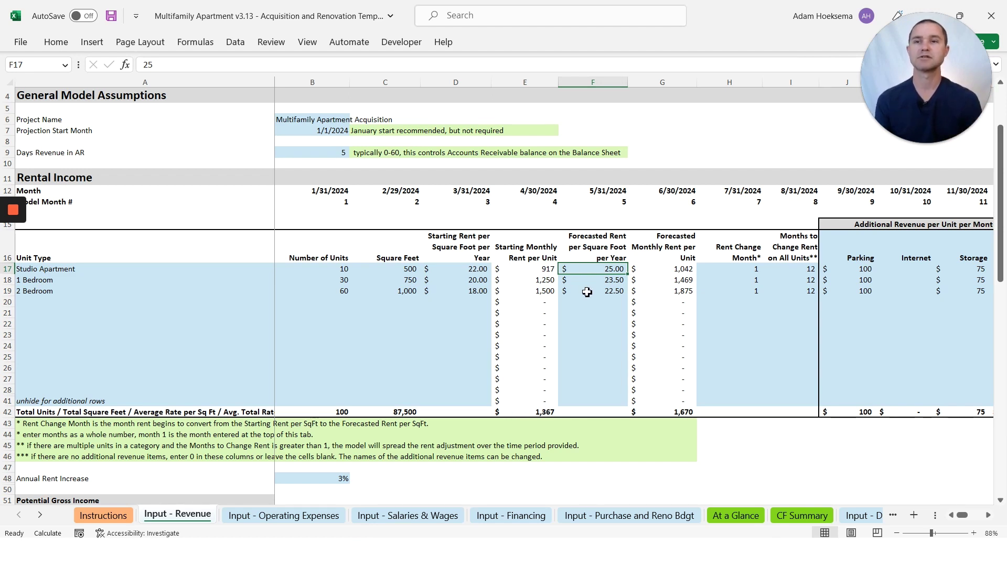
left_click(744, 268)
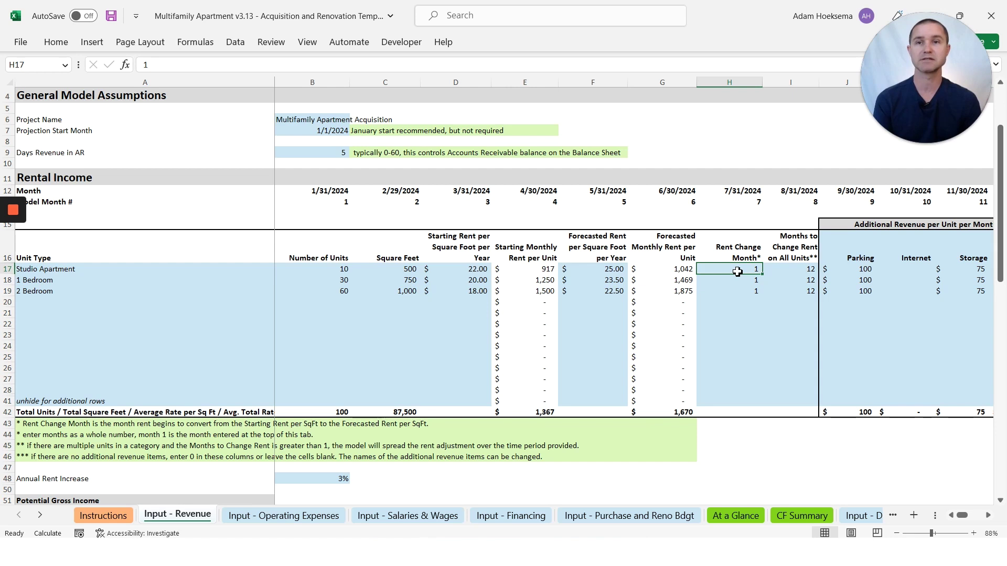
key("Tab")
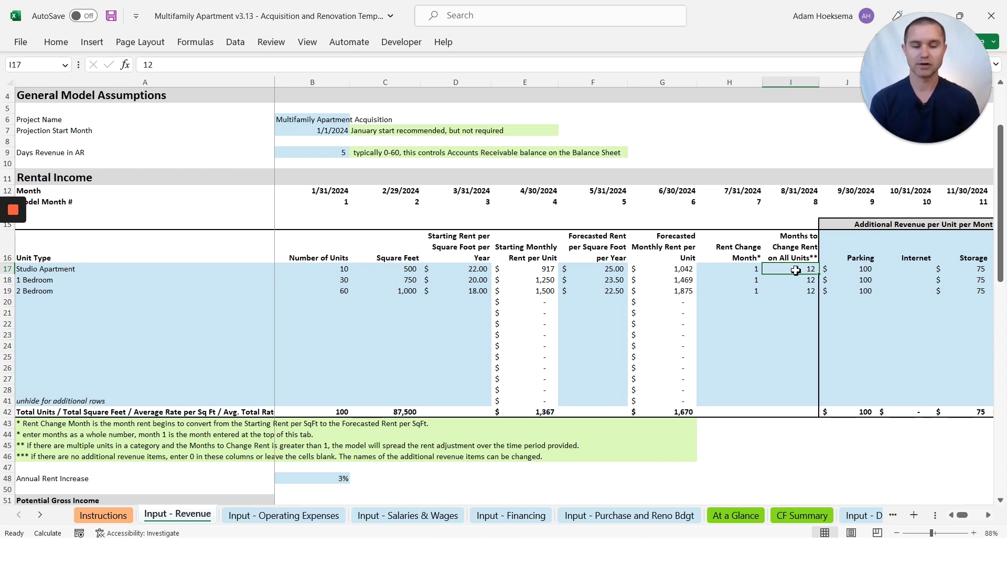
key("Left")
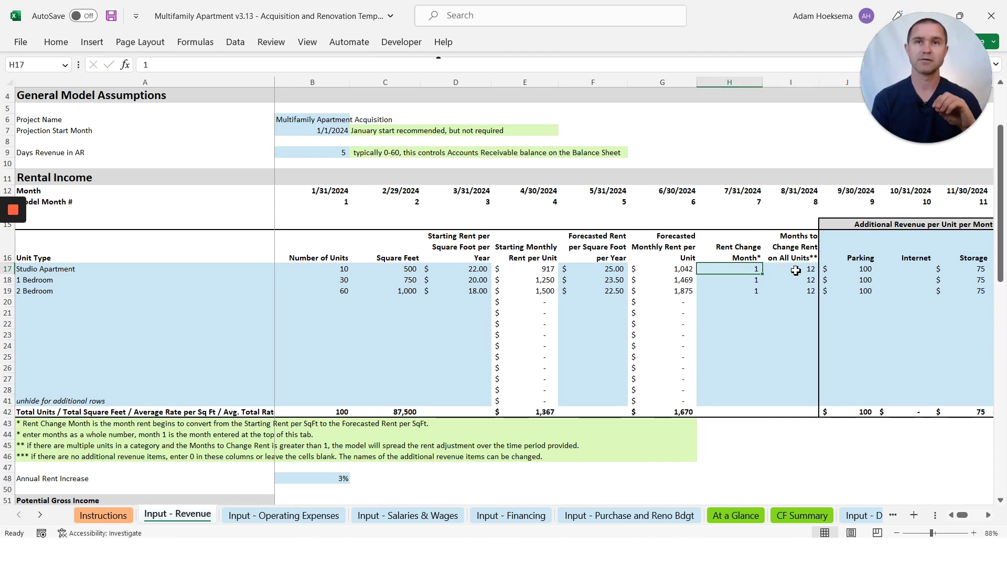
key("Right")
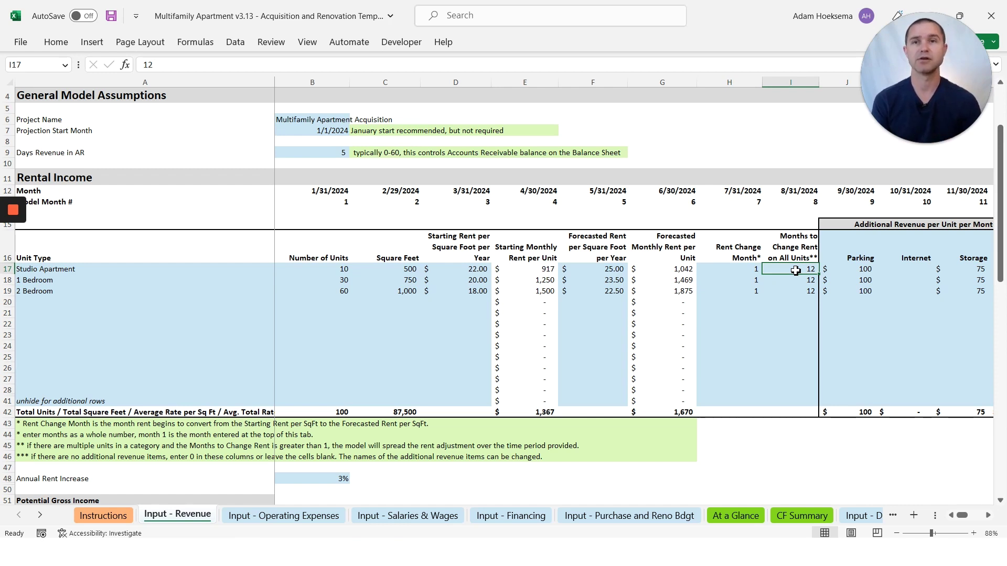
- Review the Studio Apartment row's additional monthly revenue per unit for parking, internet and storage, and return to its unit type cell
key("Right")
key("Right")
key("Right")
scroll(795, 271, "right", 1)
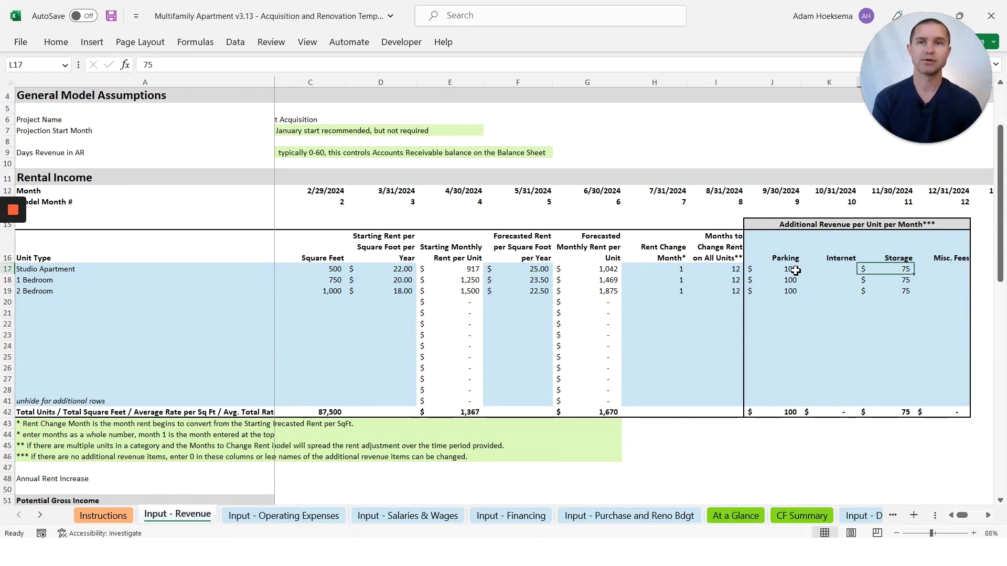
key("Left")
key("Left")
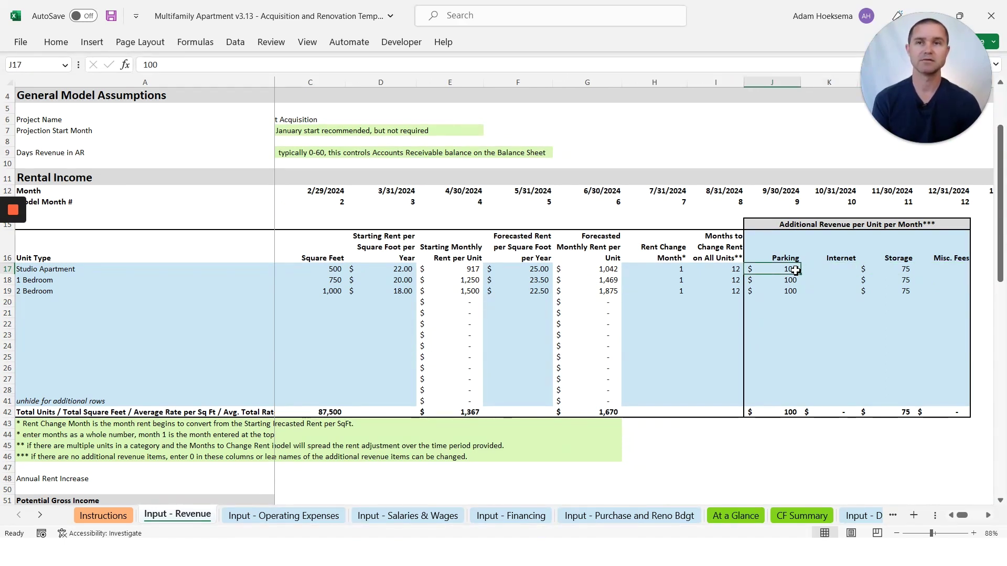
key("Right")
key("Right")
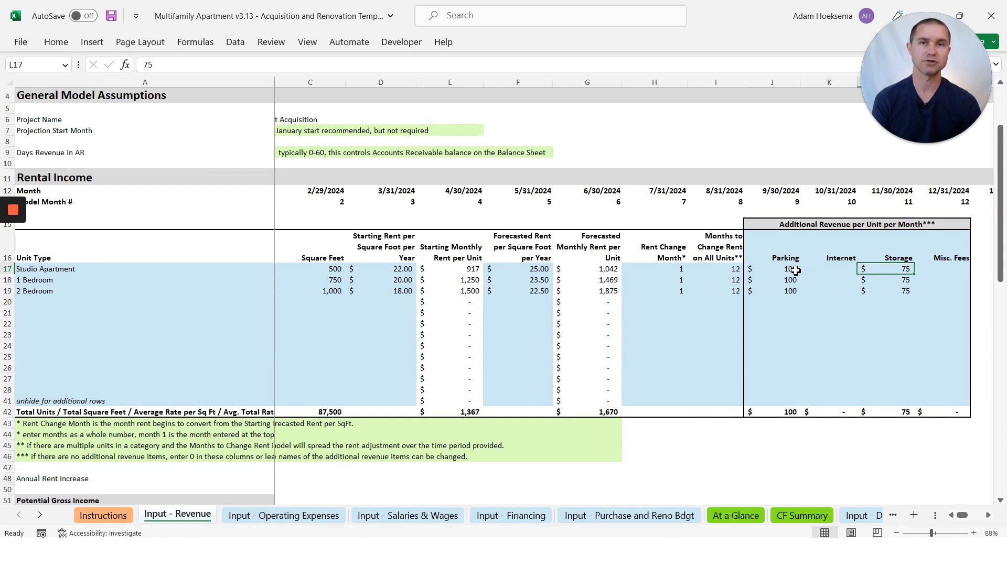
key("Left")
key("Home")
- Check the Prior Year percentages of tenants using parking and storage, and the annual rent increase input
scroll(178, 302, "down", 6)
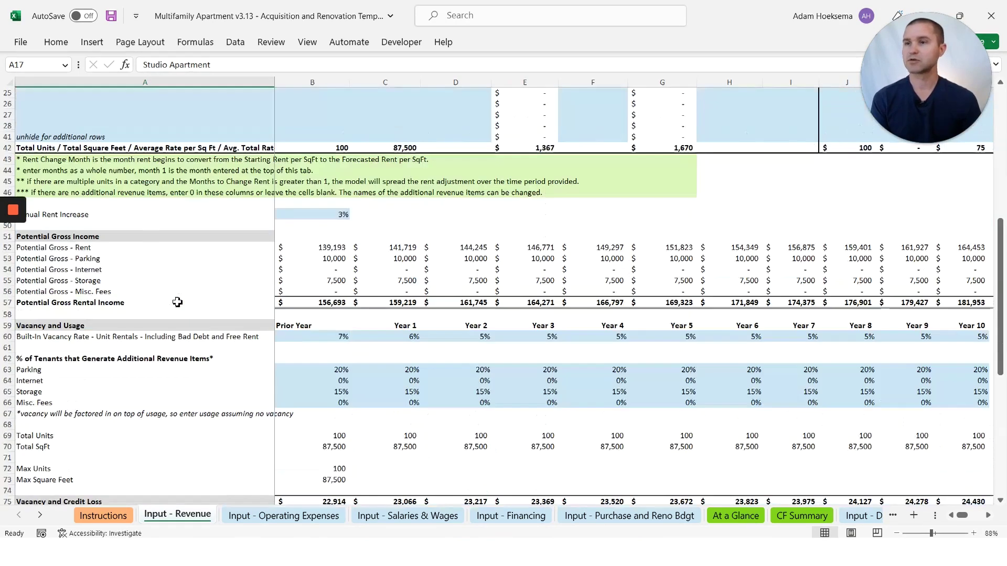
left_click(326, 371)
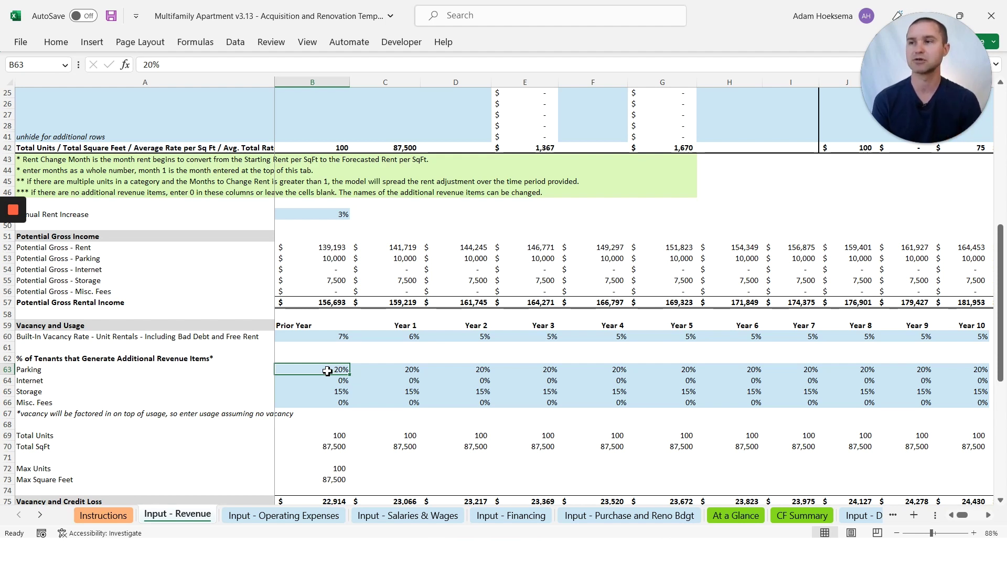
left_click(321, 393)
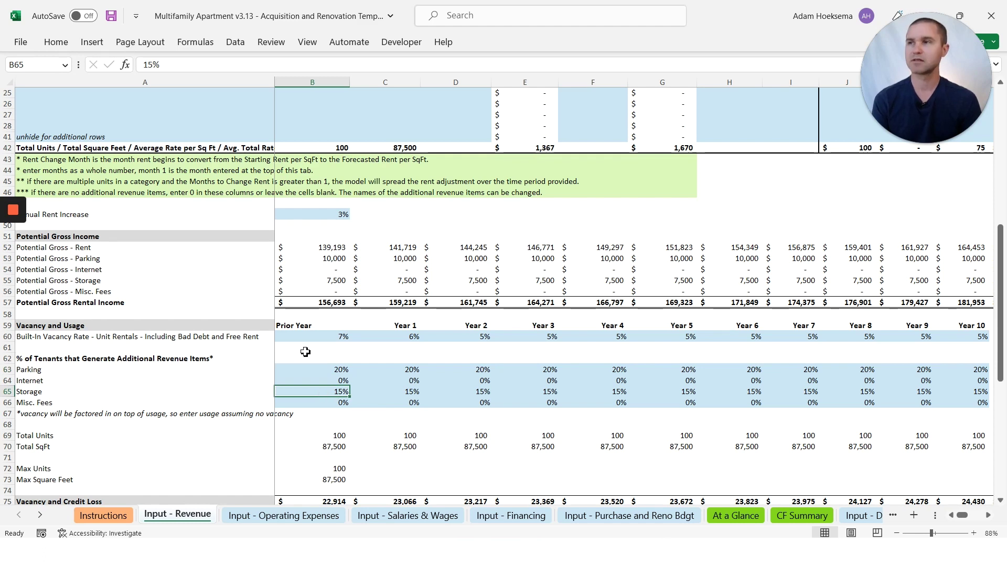
scroll(307, 351, "up", 1)
left_click(316, 250)
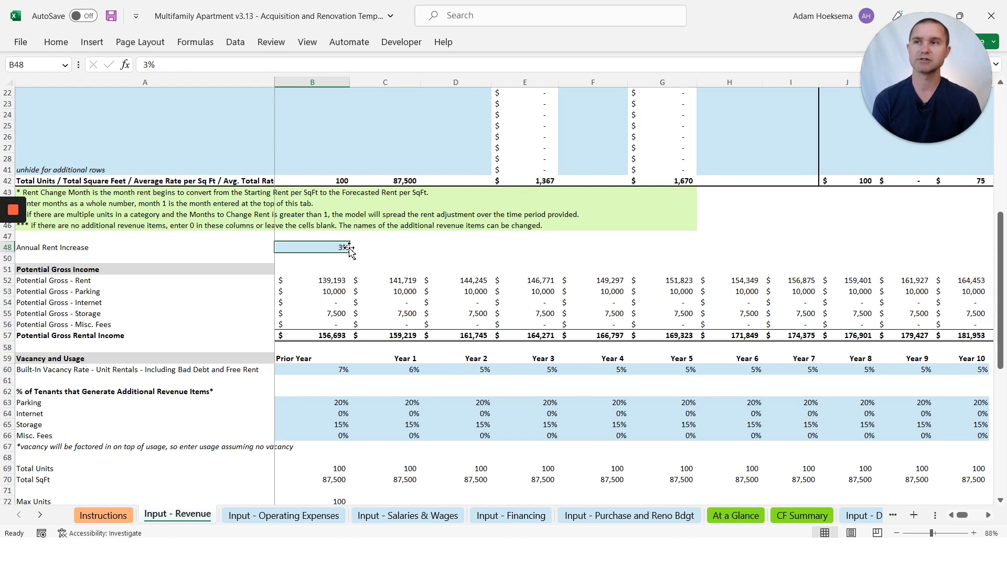
- Check the built-in vacancy rates for Prior Year, Year 1 and Year 2, and review the Effective Gross Rental Income and Other Operating Income sections
left_click(317, 371)
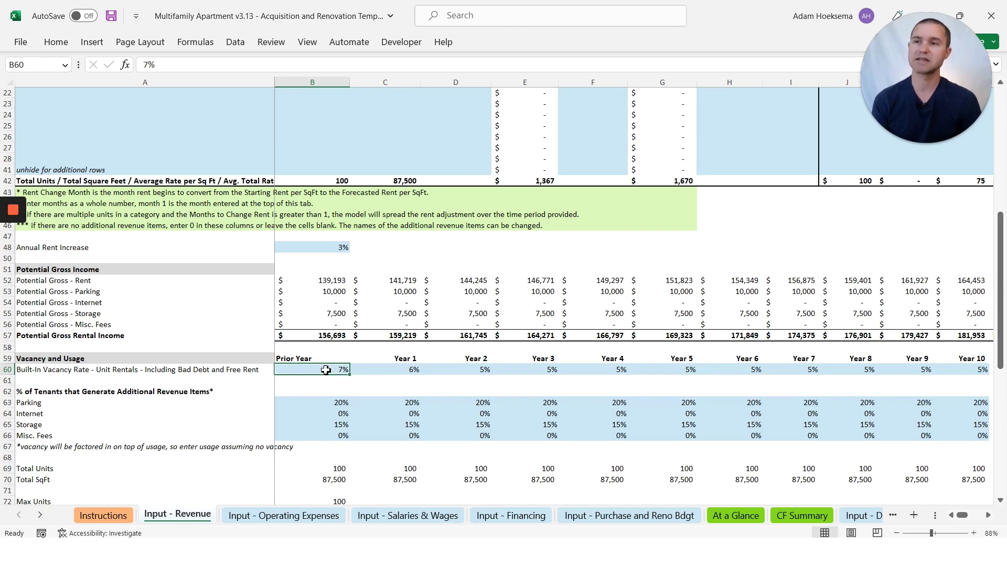
left_click(388, 372)
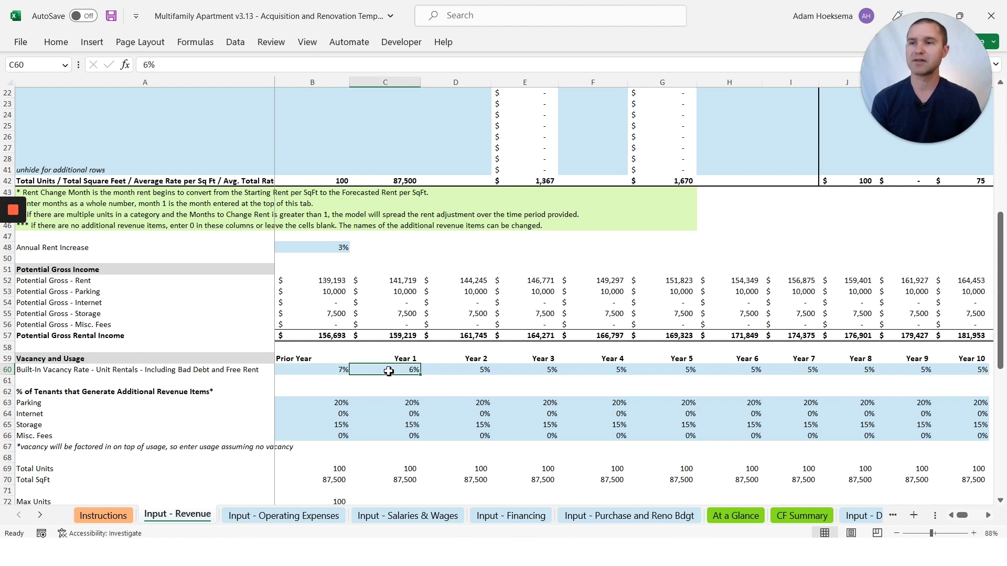
left_click(465, 369)
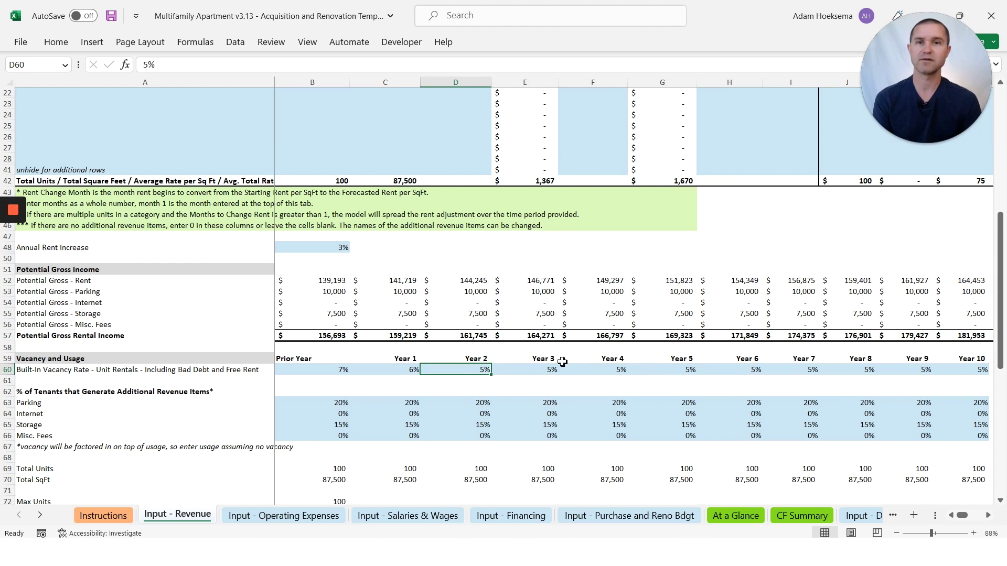
scroll(545, 340, "down", 6)
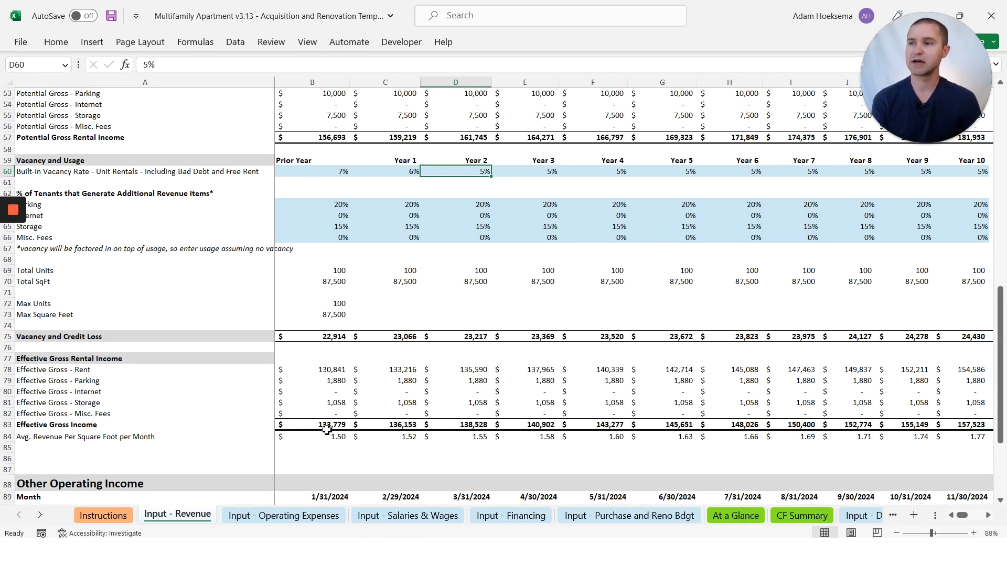
scroll(334, 430, "down", 3)
scroll(333, 423, "down", 2)
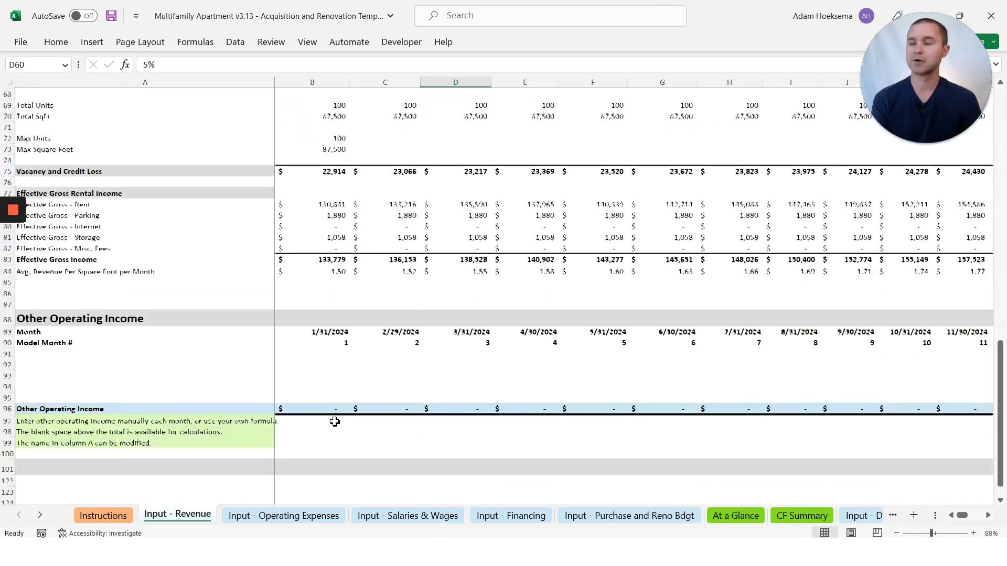
- Open the Input - Operating Expenses sheet and compare the category choices for Grand Re-Opening Marketing with the Expense Categories list
left_click(273, 514)
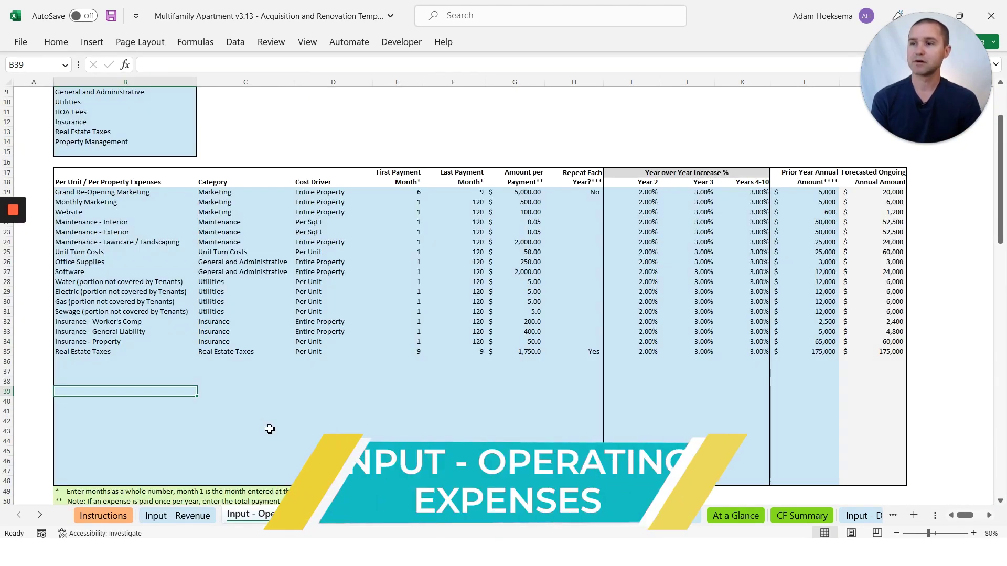
scroll(269, 429, "up", 3)
scroll(269, 429, "down", 2)
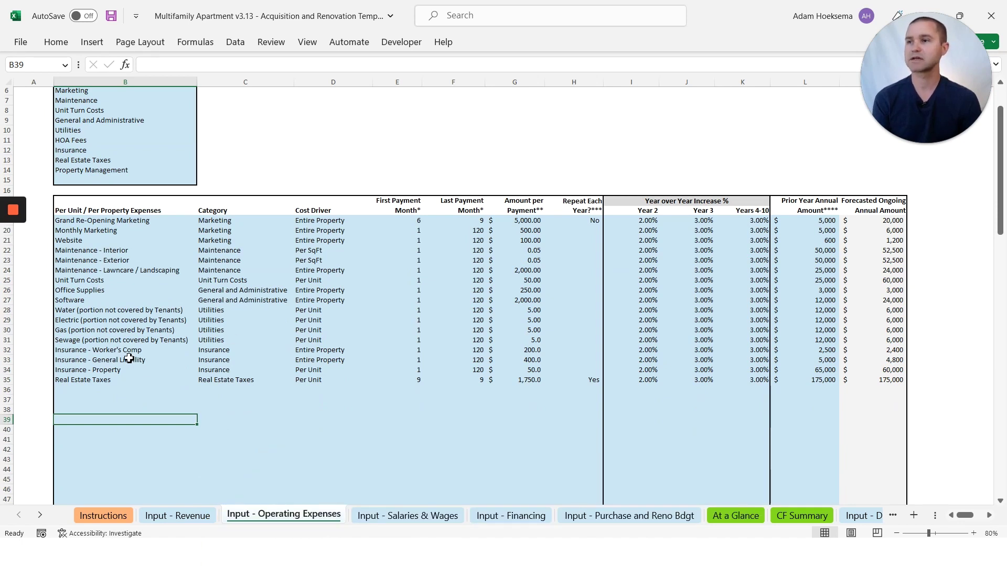
left_click(237, 221)
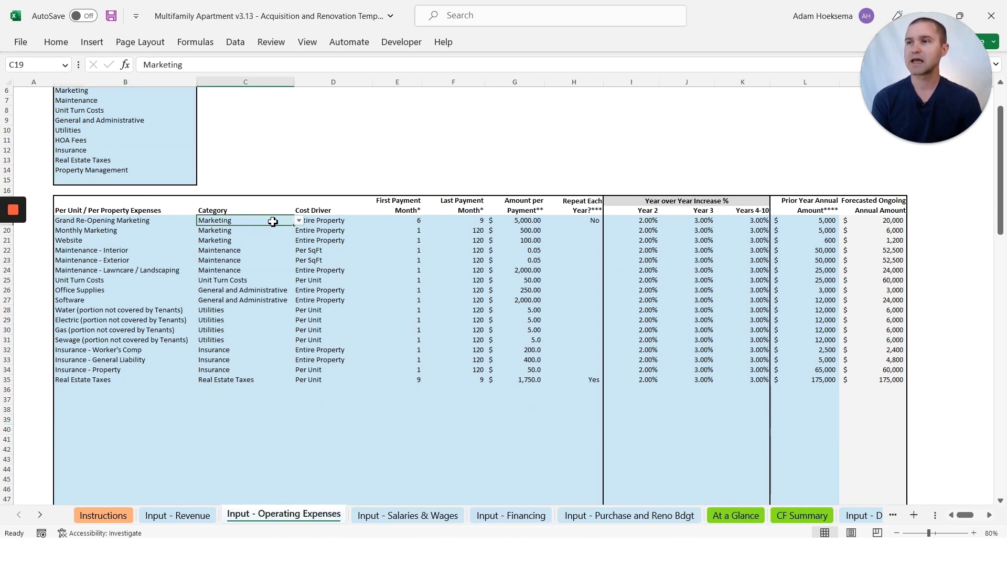
left_click(298, 221)
left_click(299, 221)
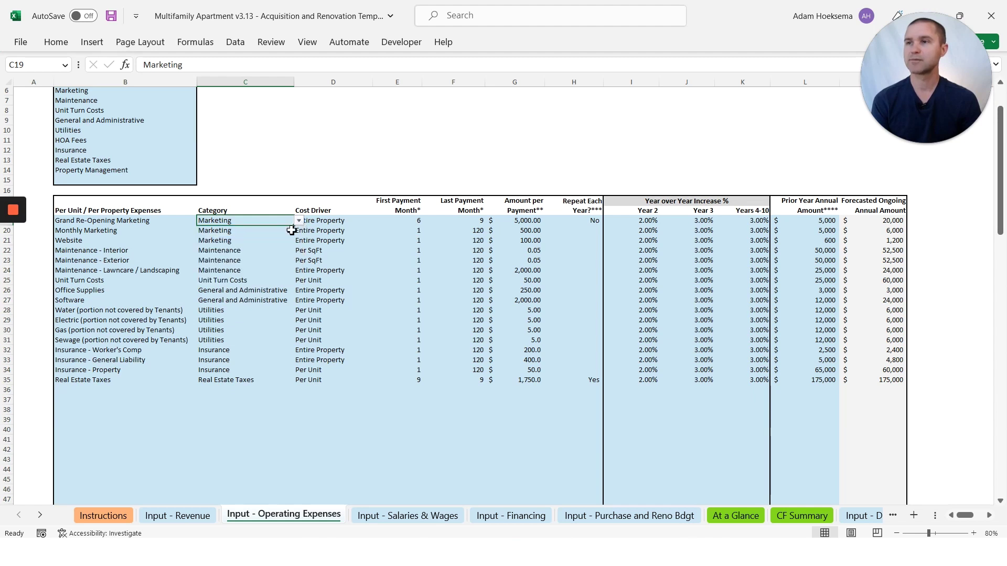
scroll(266, 166, "up", 1)
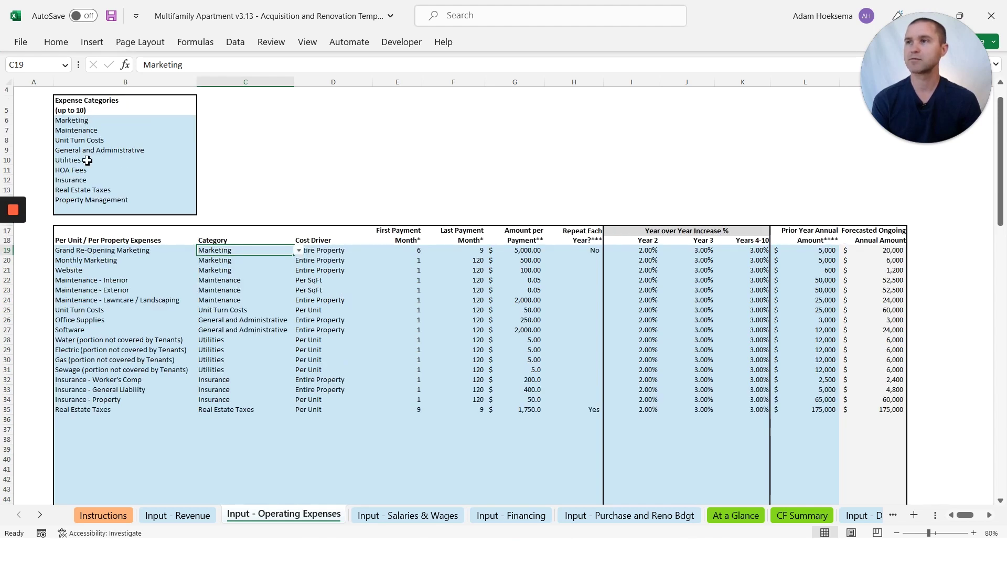
- View the available Cost Driver options for the Grand Re-Opening Marketing expense, leaving Entire Property selected
left_click(340, 254)
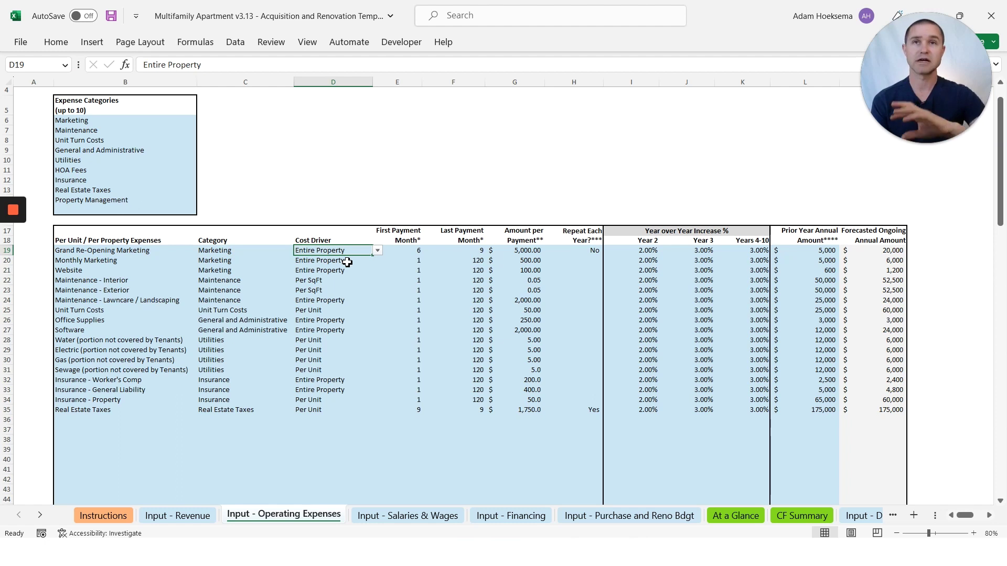
left_click(377, 251)
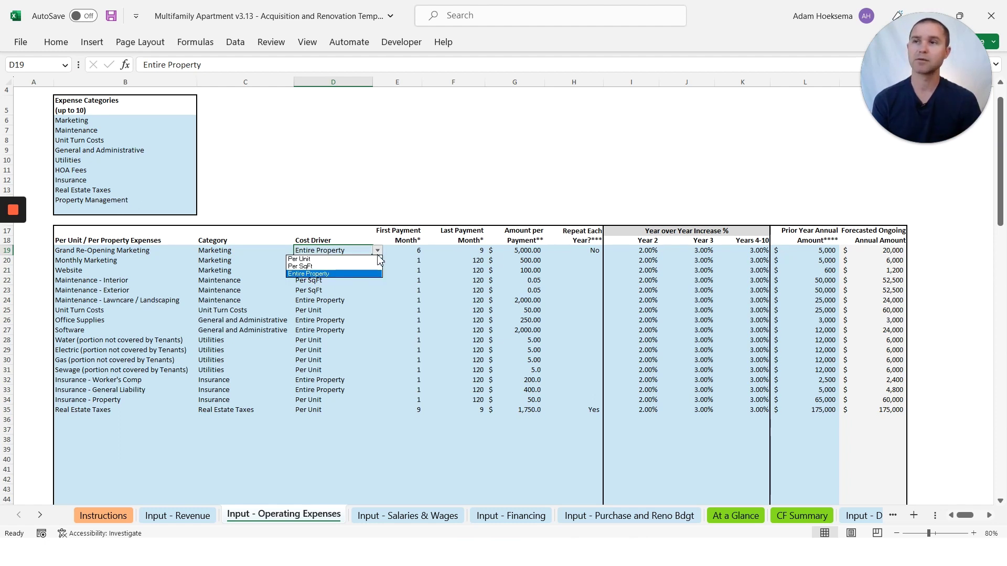
left_click(378, 252)
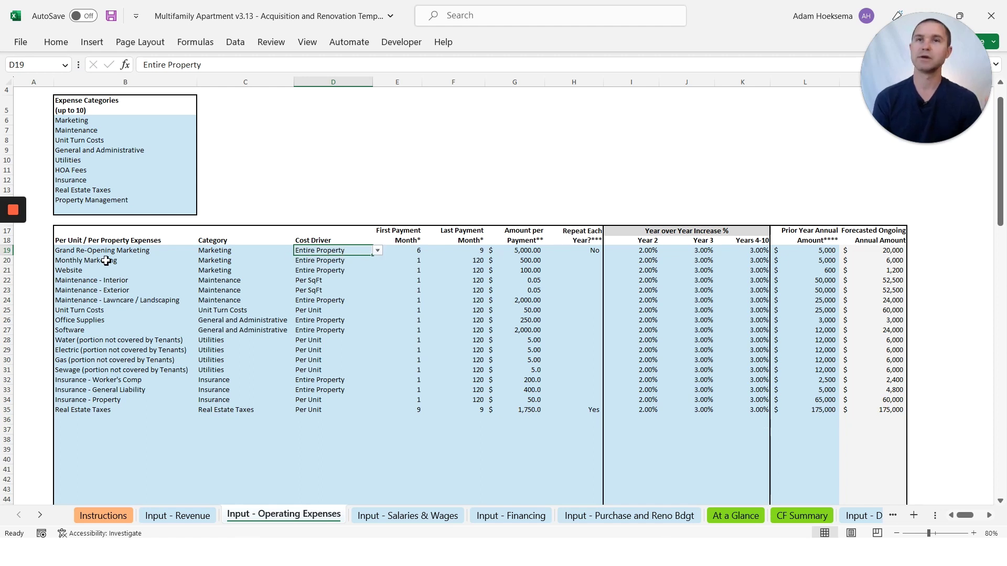
- Check Grand Re-Opening Marketing's first payment month, amount per payment and the options for repeating each year
left_click(414, 254)
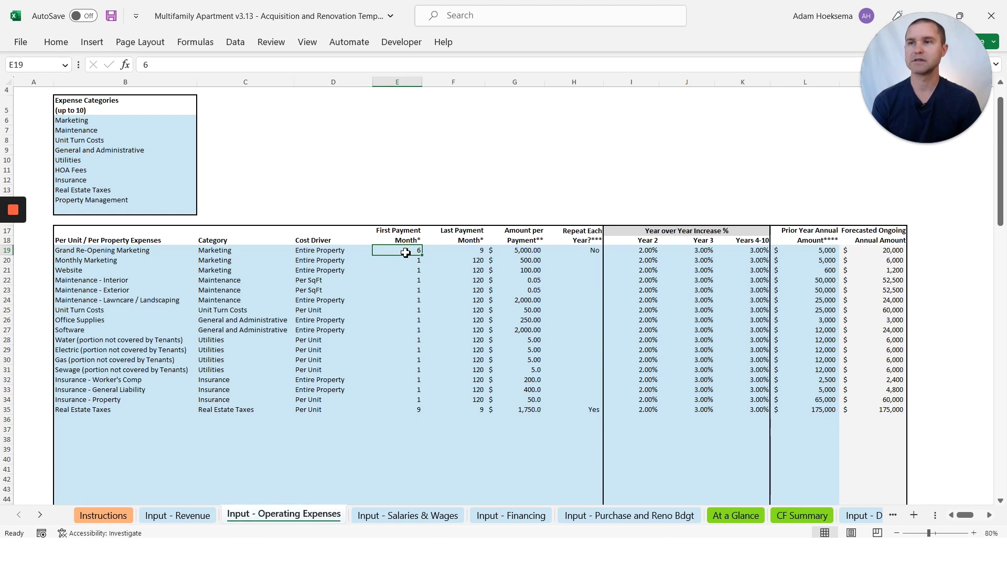
left_click(517, 256)
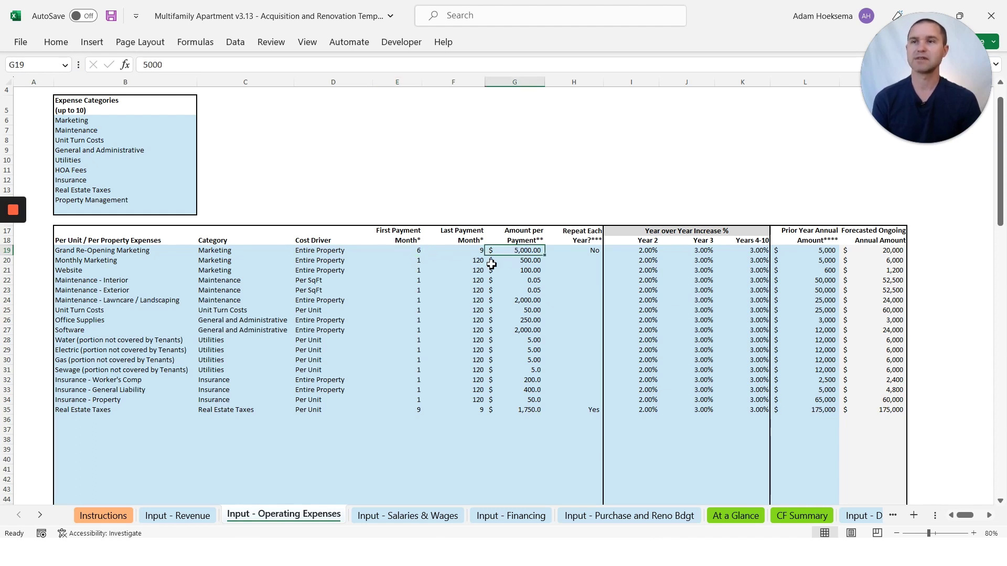
left_click(582, 250)
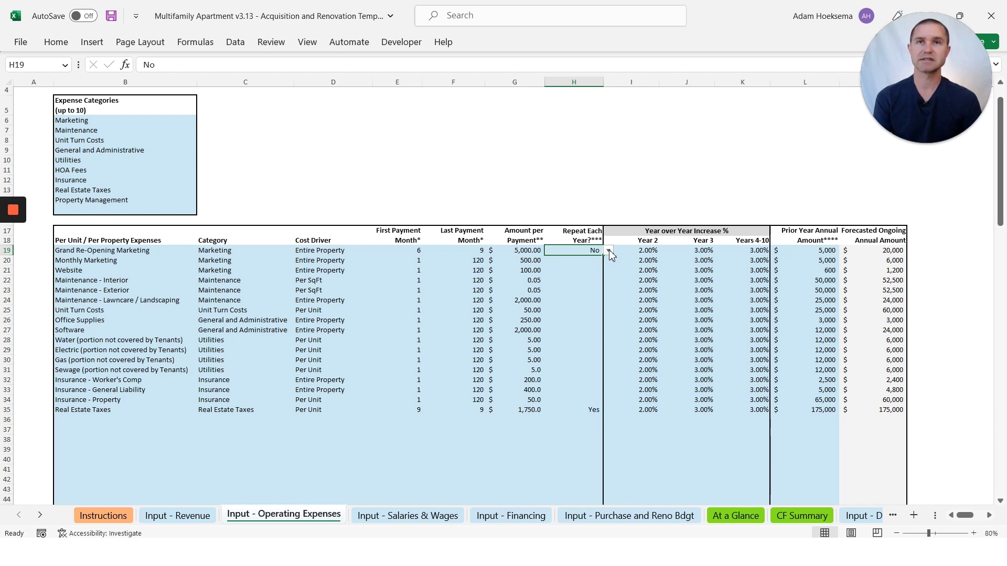
left_click(608, 252)
left_click(608, 250)
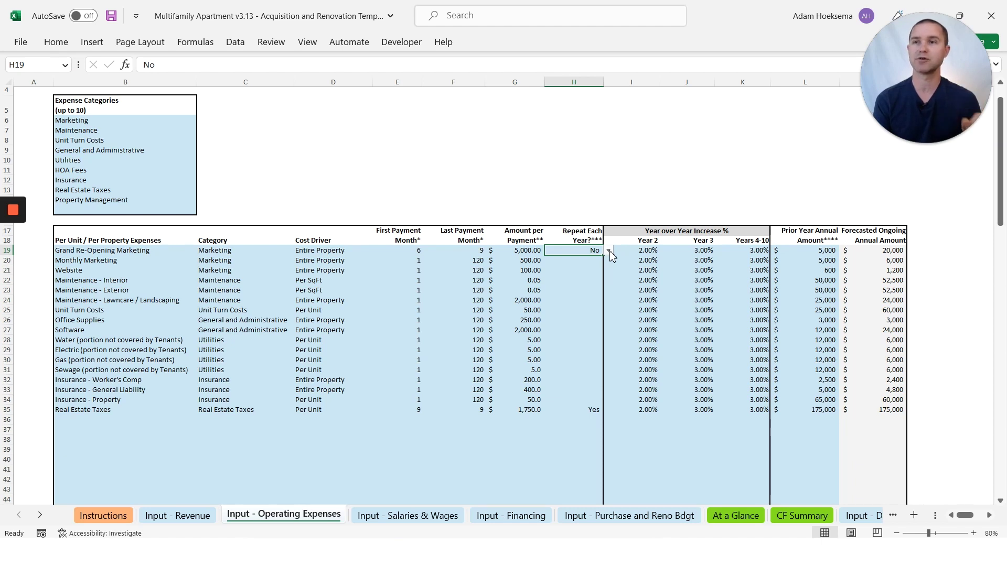
- Check the Real Estate Taxes row's cost driver, amount per payment, yearly repeat setting, and first and last payment months
left_click(591, 411)
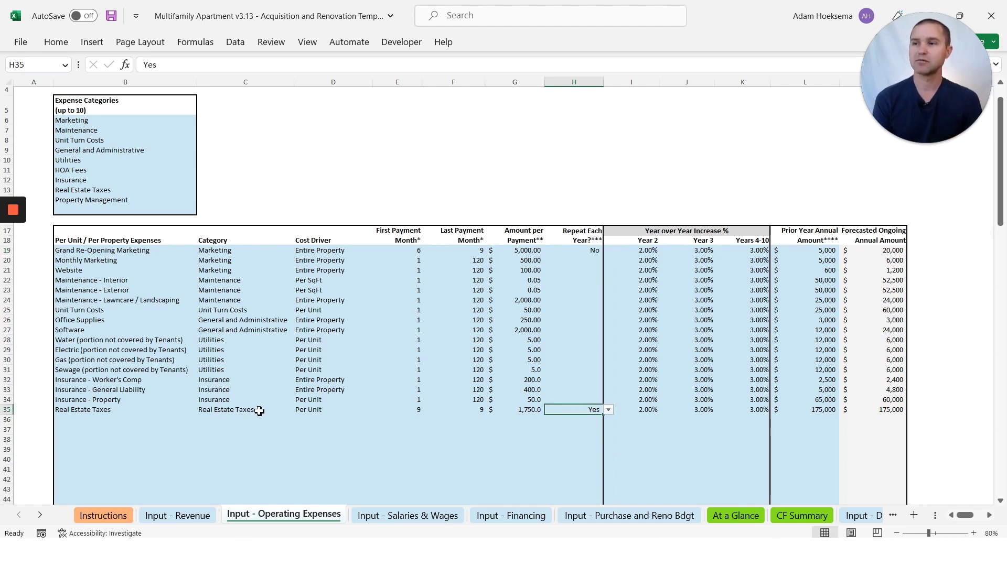
left_click(313, 412)
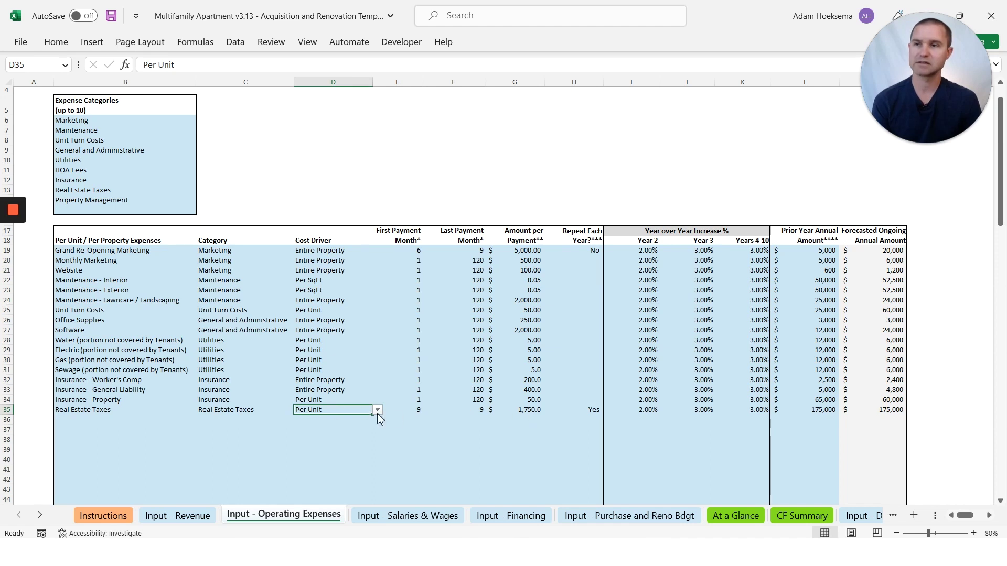
left_click(523, 410)
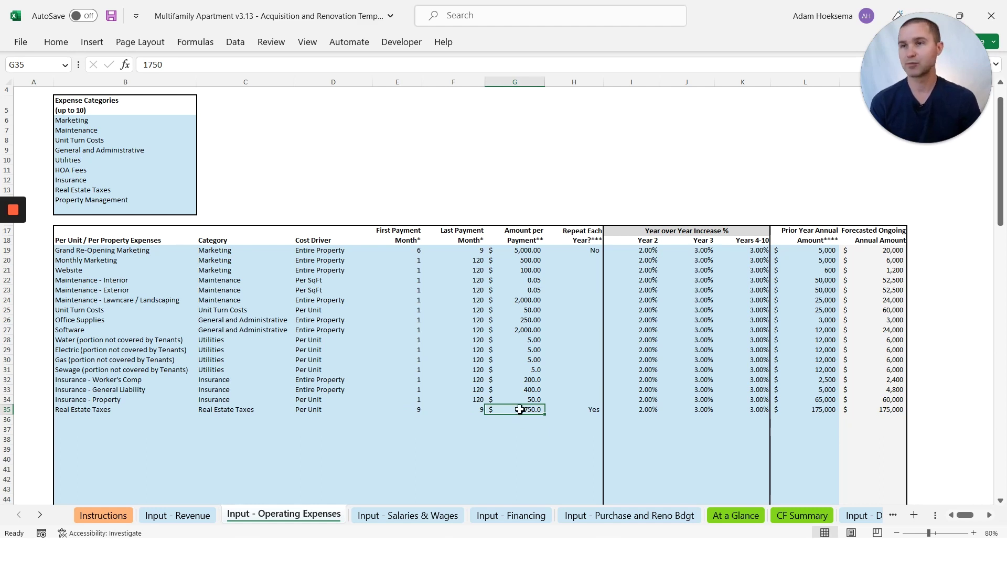
left_click(575, 412)
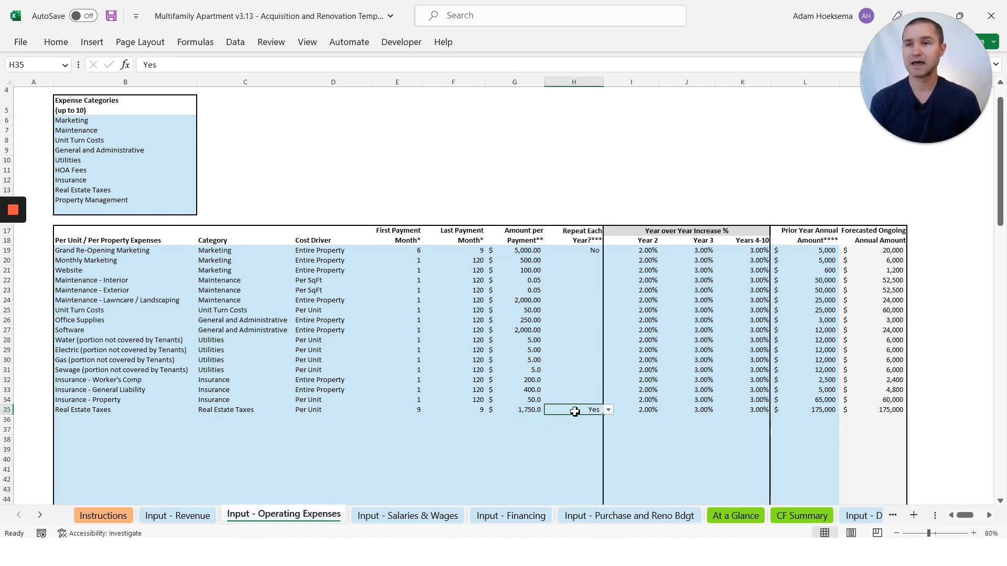
left_click(412, 411)
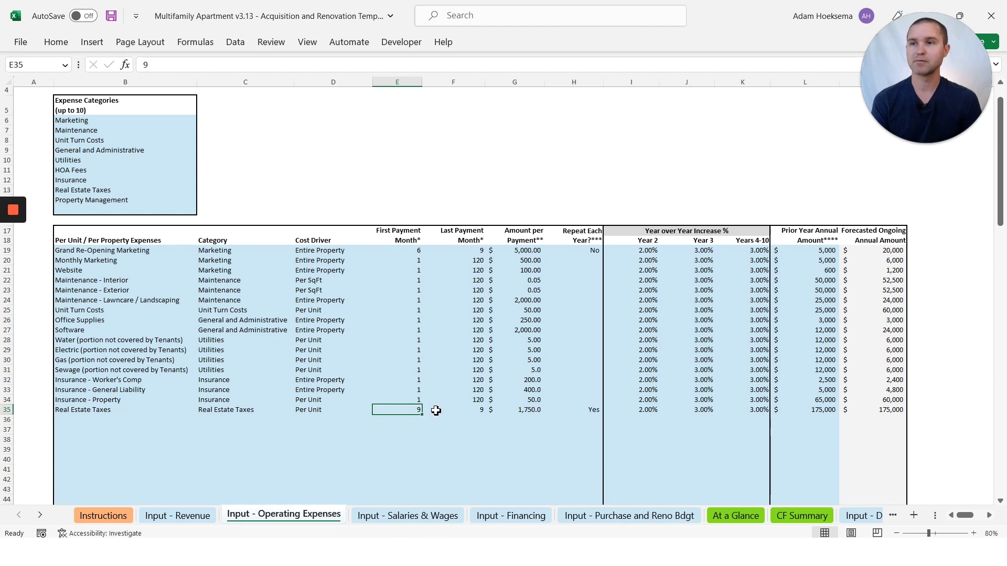
left_click(471, 413)
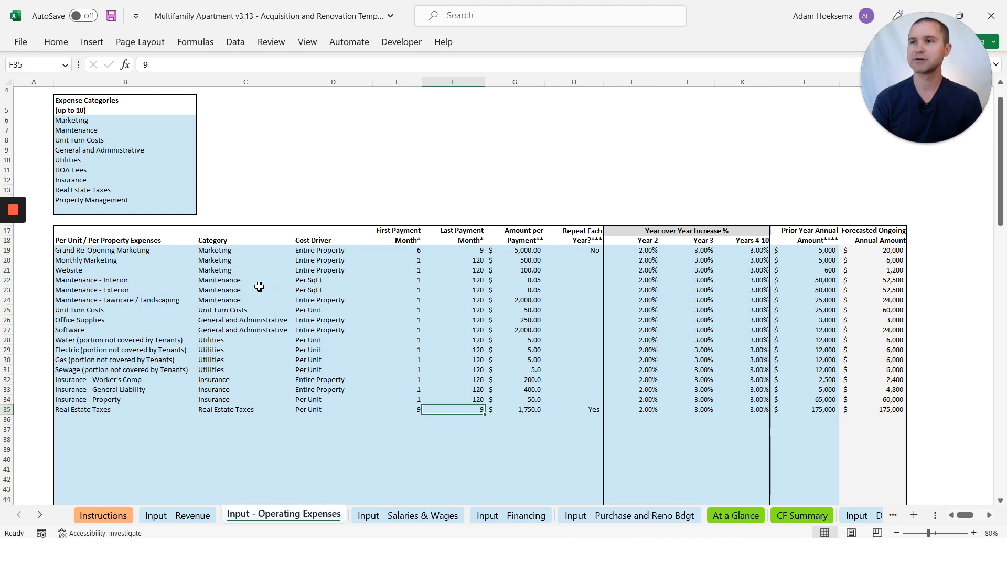
- Review the Maintenance - Interior row's cost driver options and its amount per payment
left_click(351, 280)
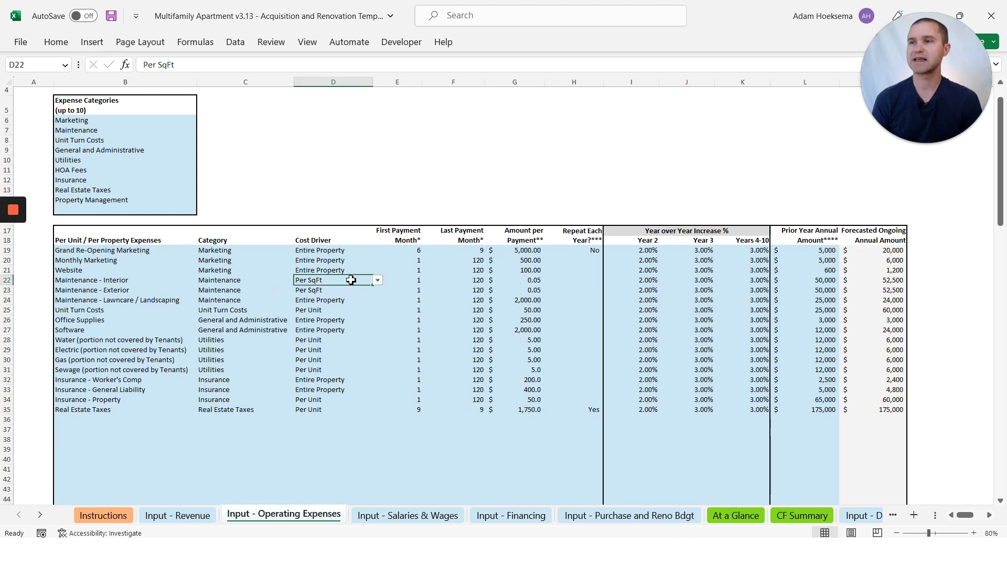
left_click(378, 281)
left_click(378, 282)
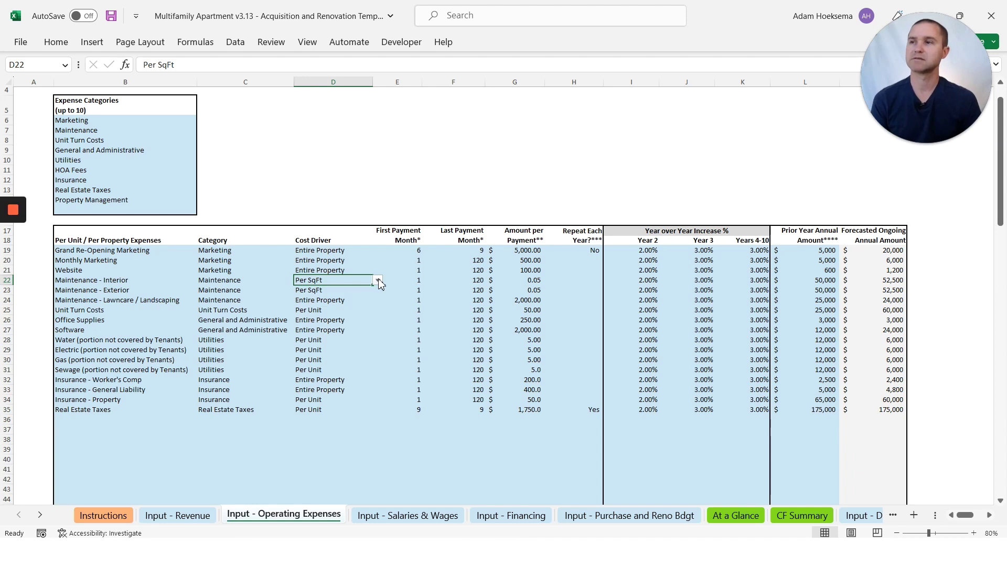
left_click(526, 280)
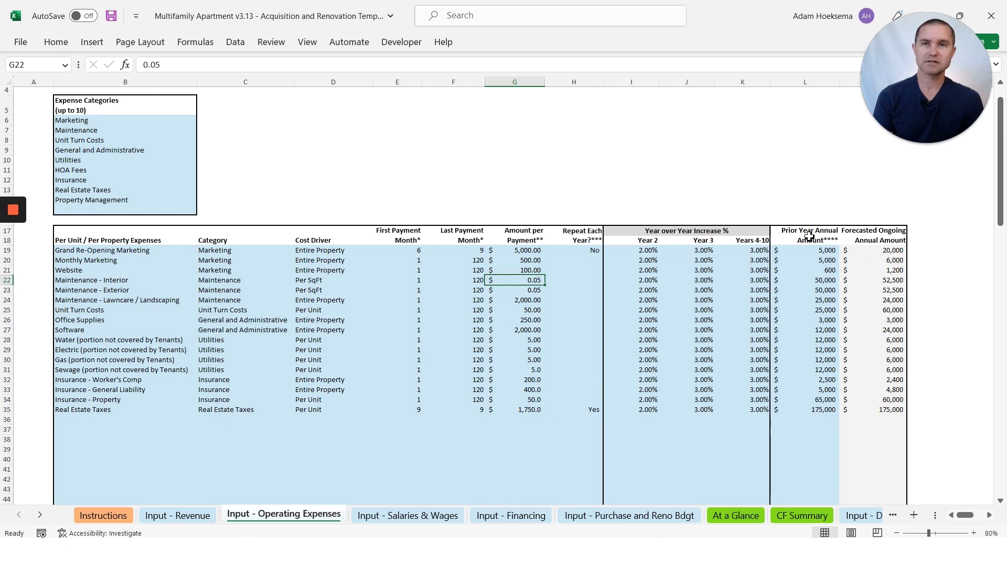
- Examine the Forecasted Ongoing Annual Amount formulas for Grand Re-Opening Marketing and Maintenance - Interior, and Grand Re-Opening Marketing's prior year amount
left_click(877, 253)
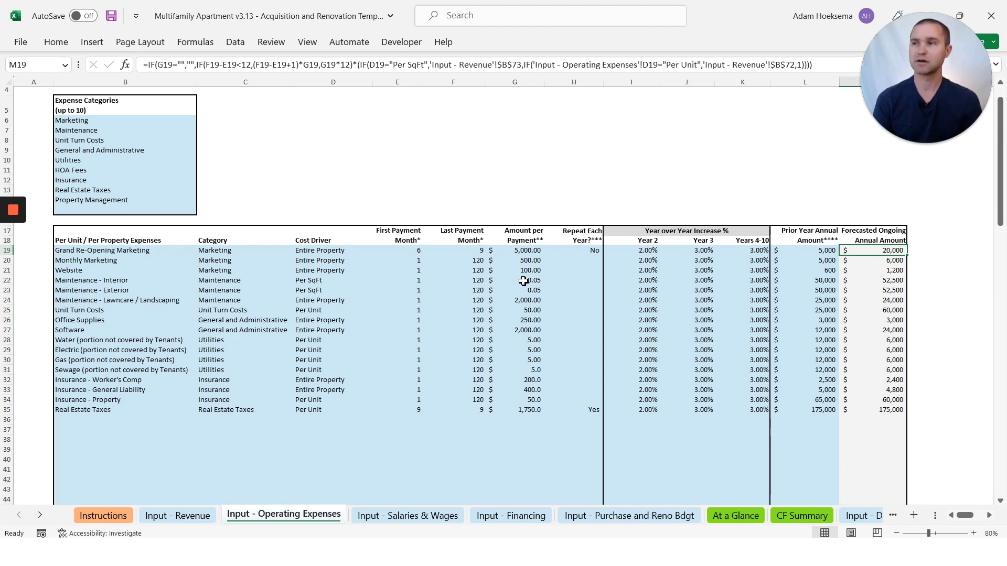
left_click(887, 281)
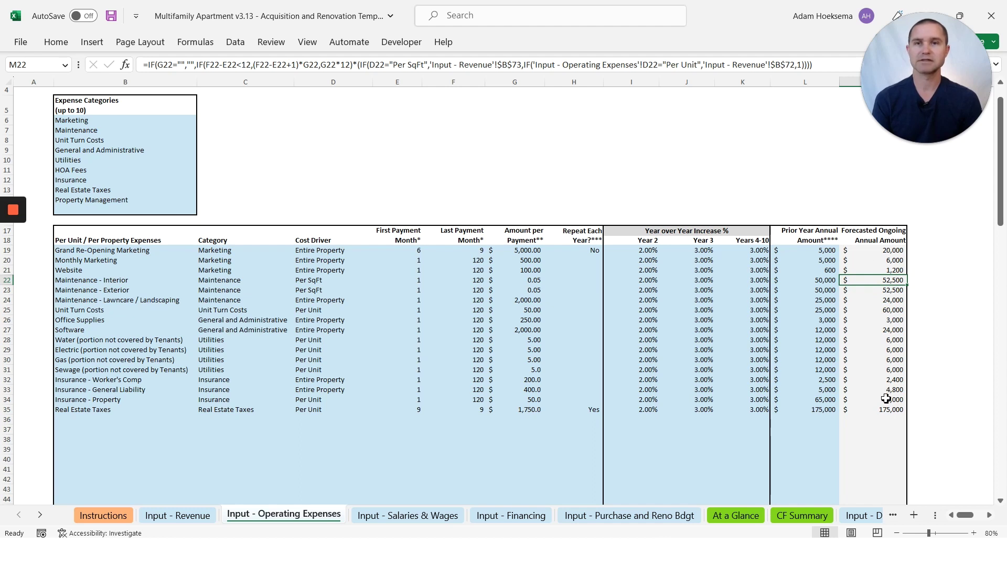
left_click(804, 253)
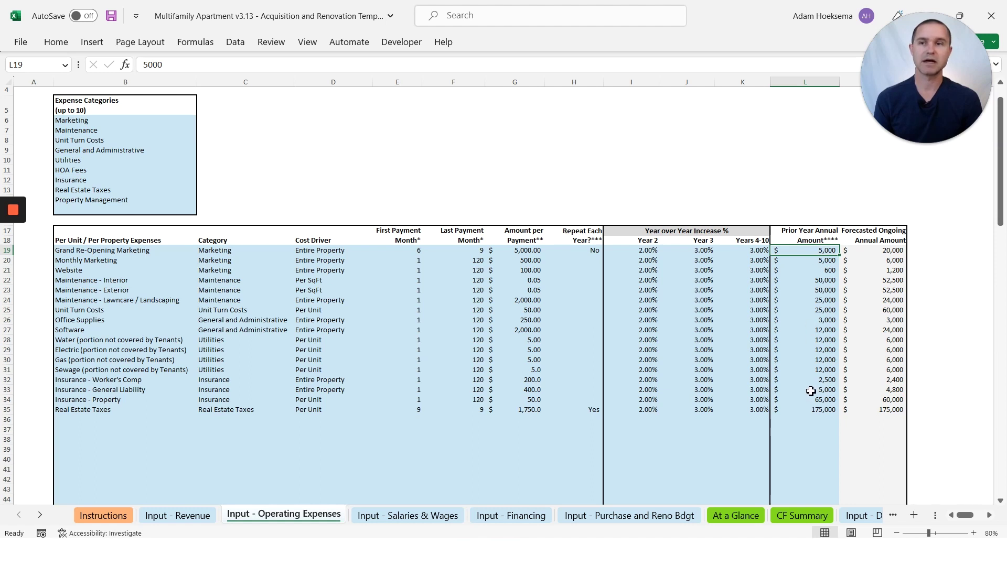
- Review the Percent of Revenue Expenses table, checking Operations Manager's Prior Year and Year 1 percentages and General and Admin's Year 1 percentage
scroll(394, 367, "down", 12)
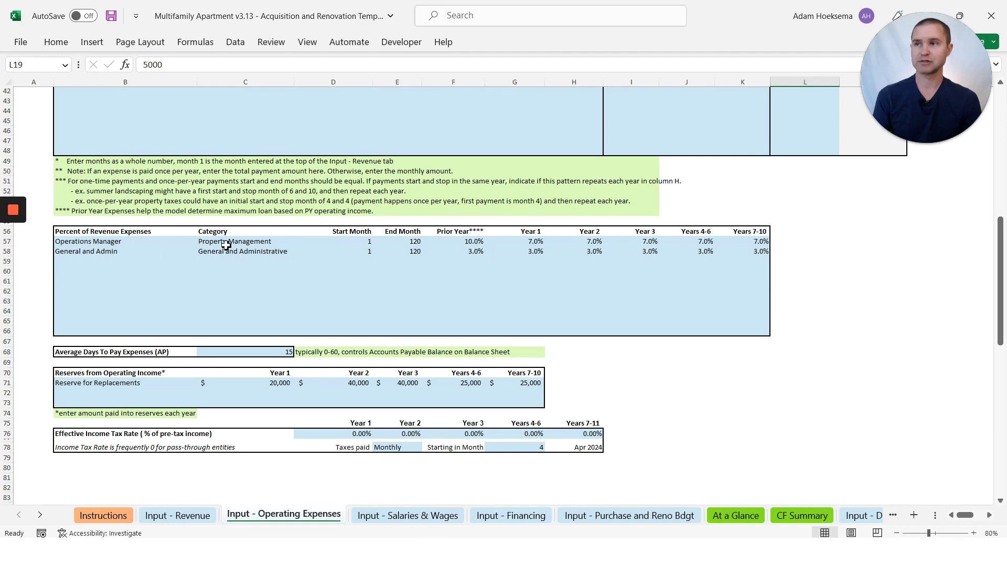
left_click(441, 243)
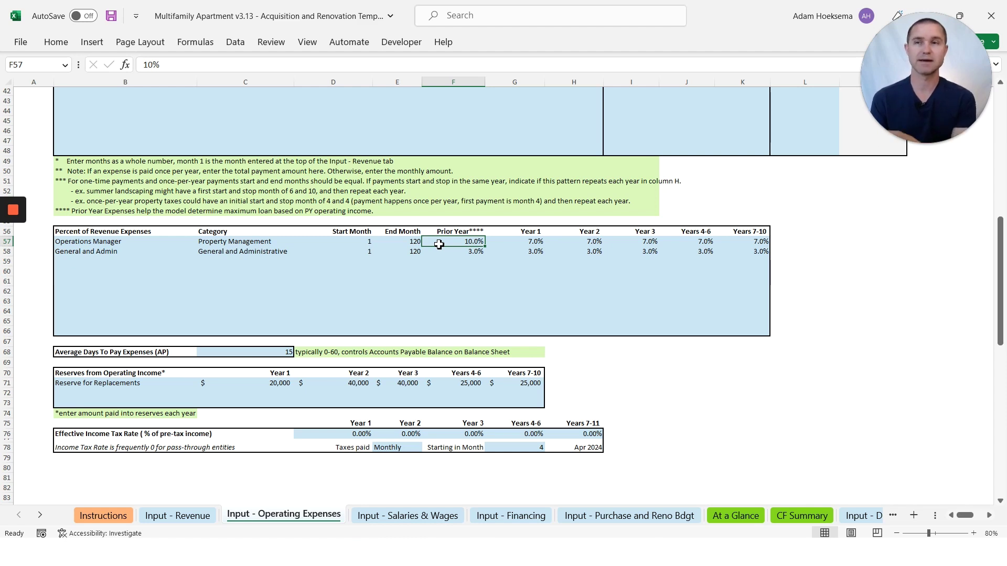
key("Right")
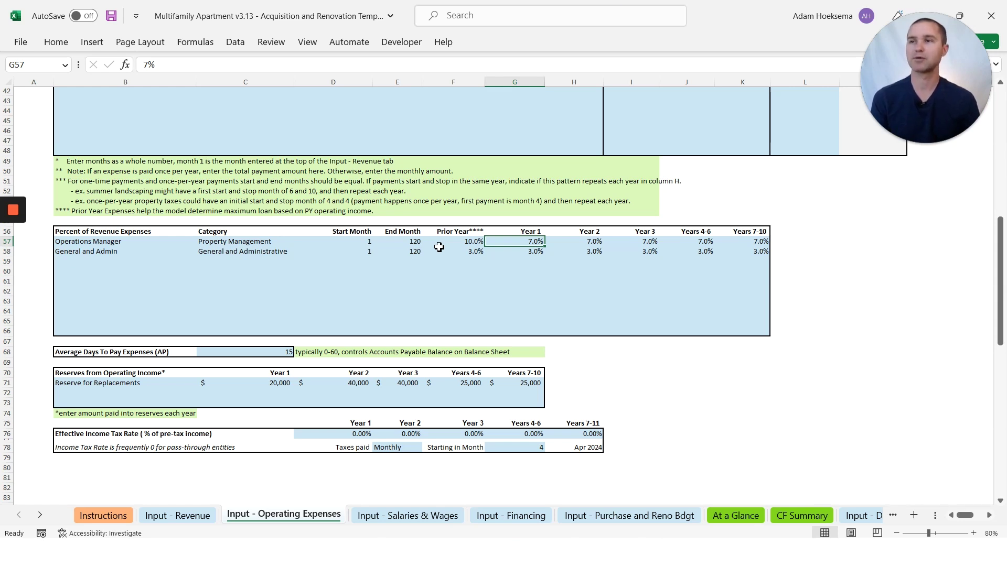
left_click(516, 254)
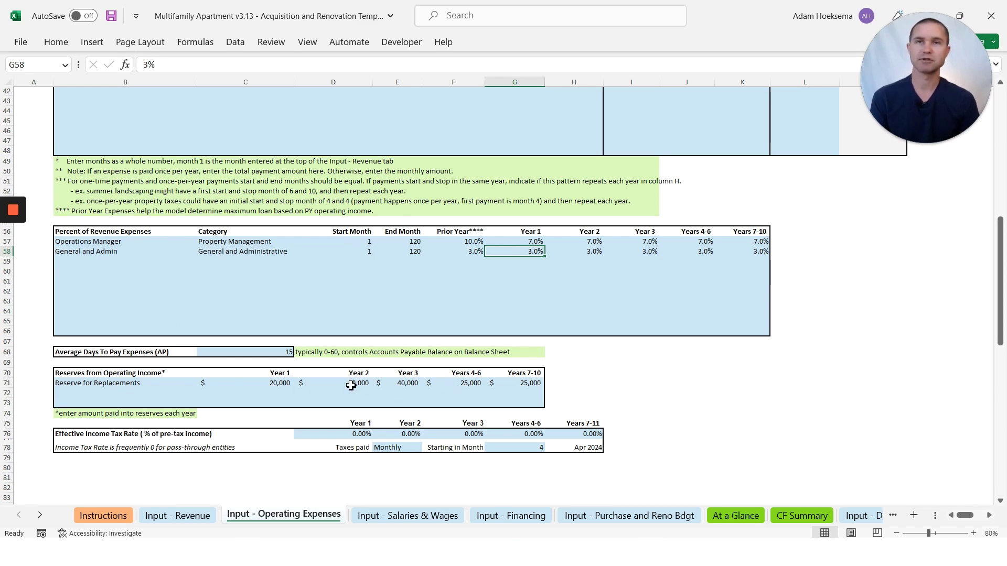
- Review the Input - Salaries & Wages sheet: On site Facilities Manager's benefits, months, headcount and raise, the Maintenance Staff row and Prior Year Annual Payroll Expense
key("ctrl+Page_Down")
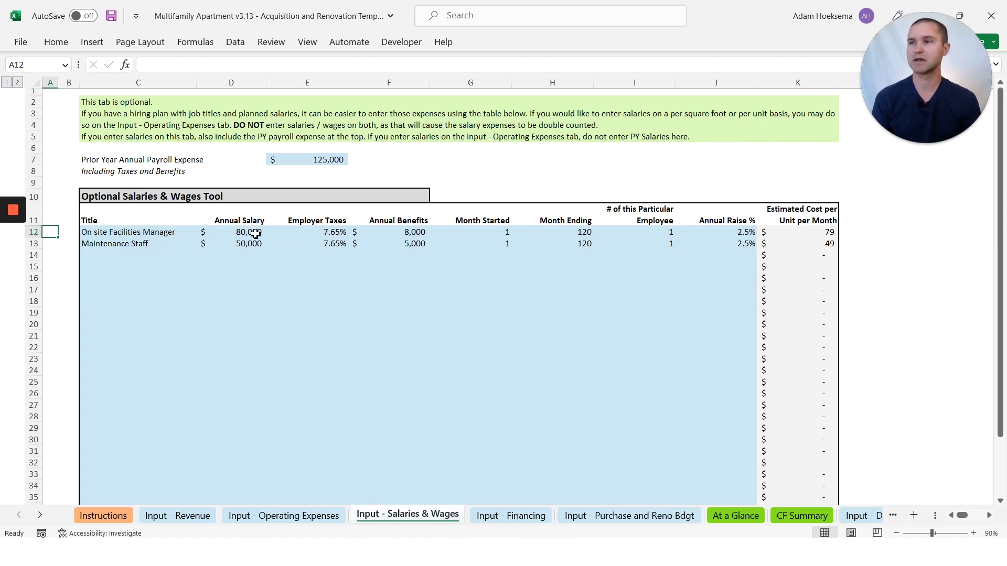
left_click(408, 236)
key("Right")
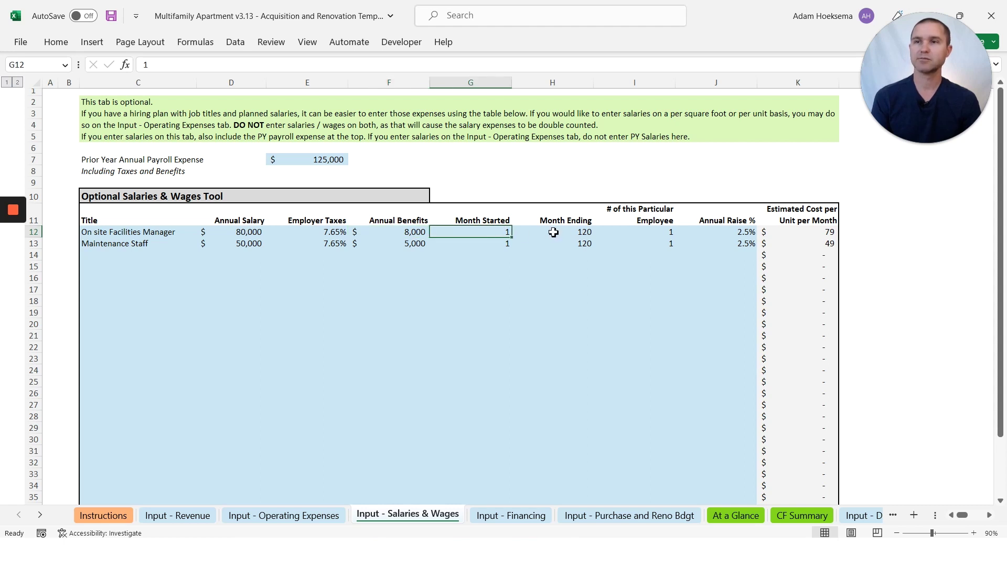
key("Right")
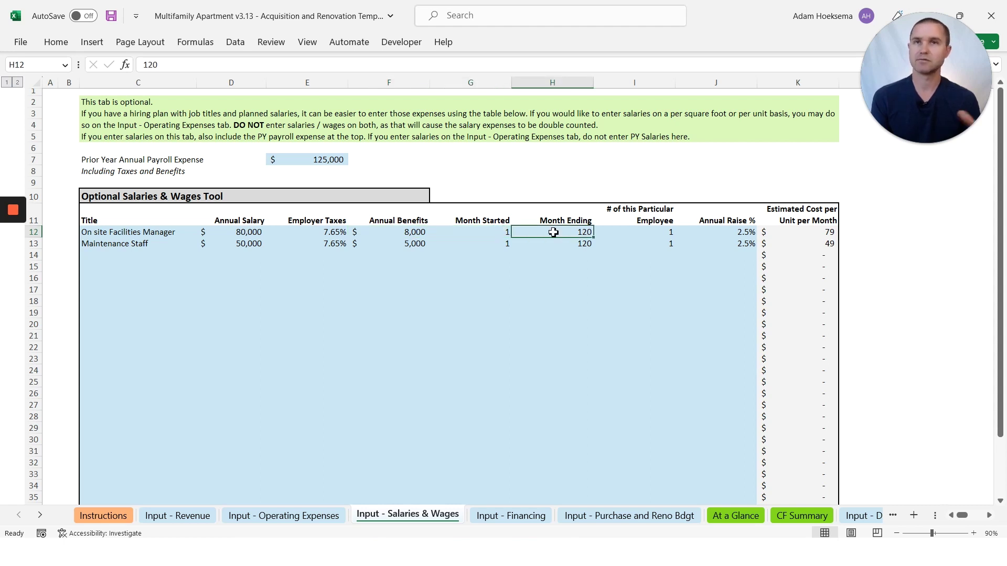
left_click(643, 232)
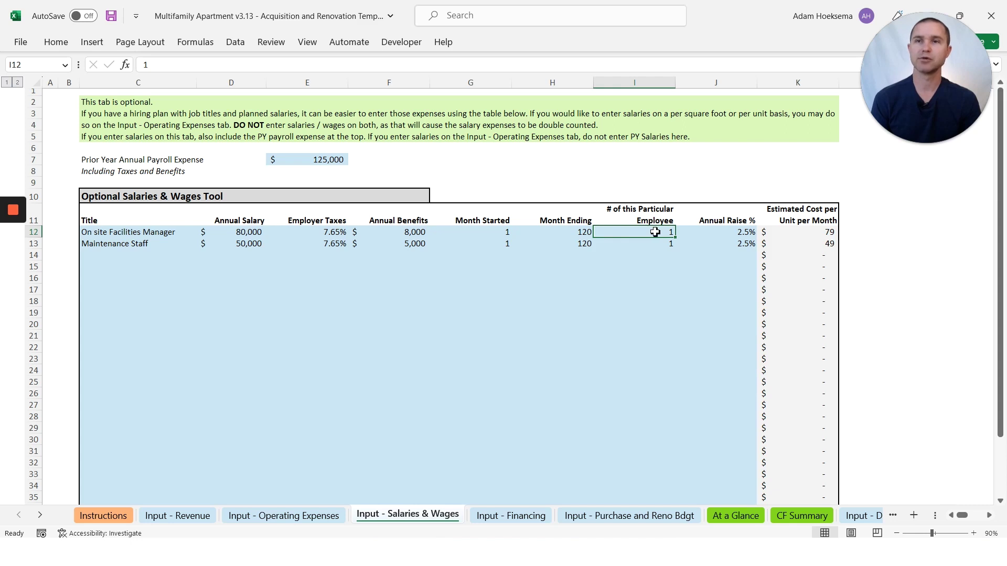
left_click(704, 231)
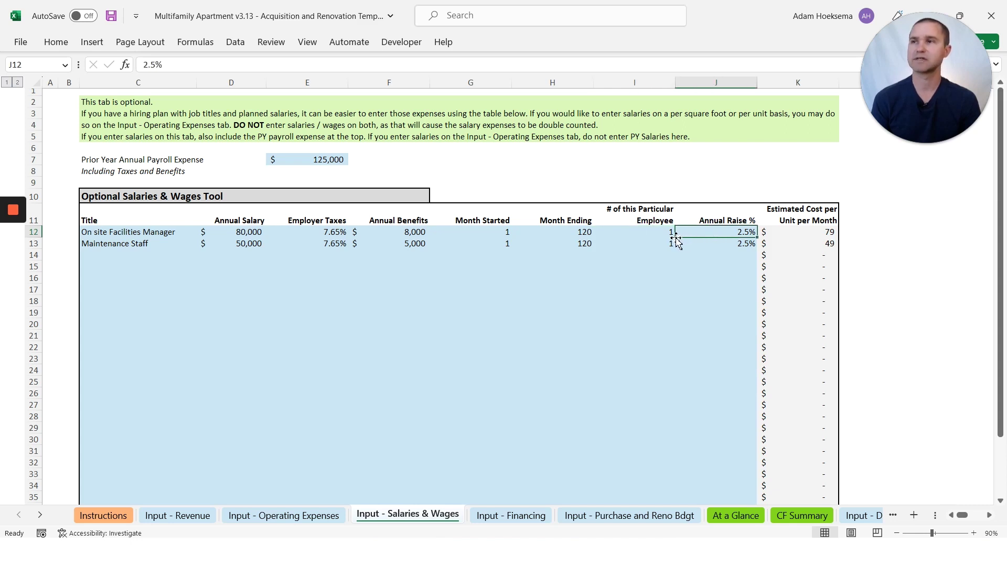
left_click(94, 251)
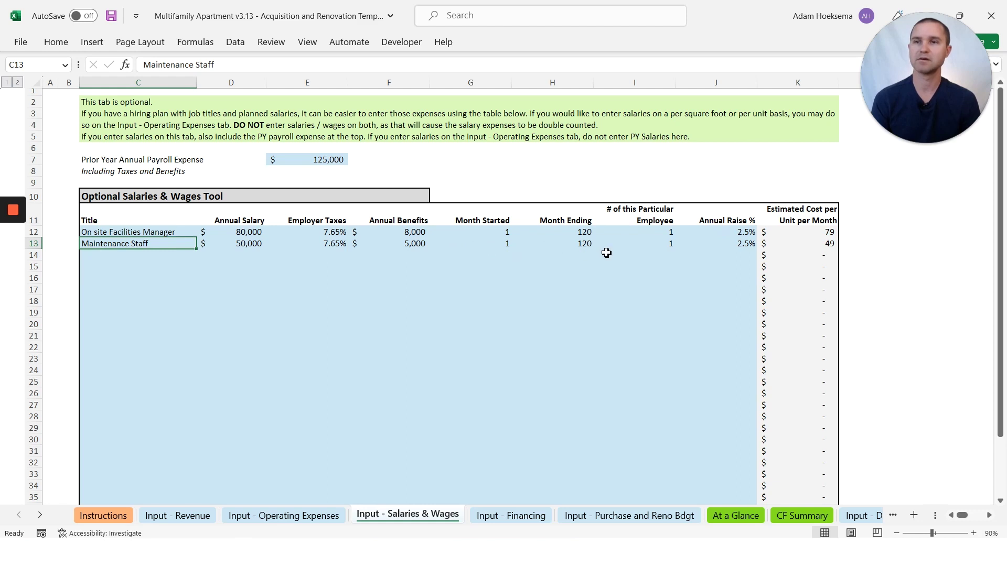
left_click(317, 160)
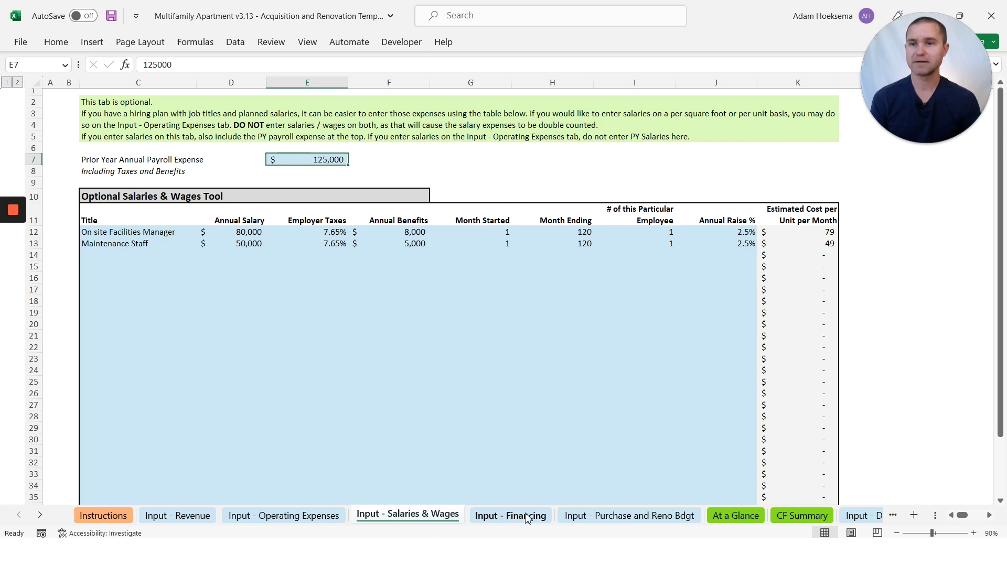
- Look over the Input - Purchase and Reno Bdgt and Input - Financing sheets, ending on the Purchase & Renovations table
left_click(615, 519)
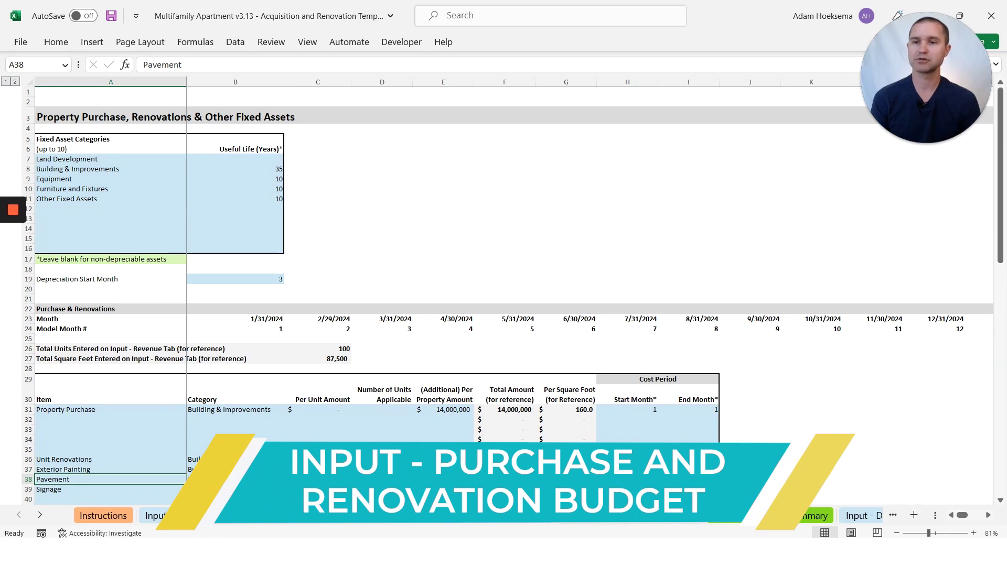
scroll(503, 262, "down", 4)
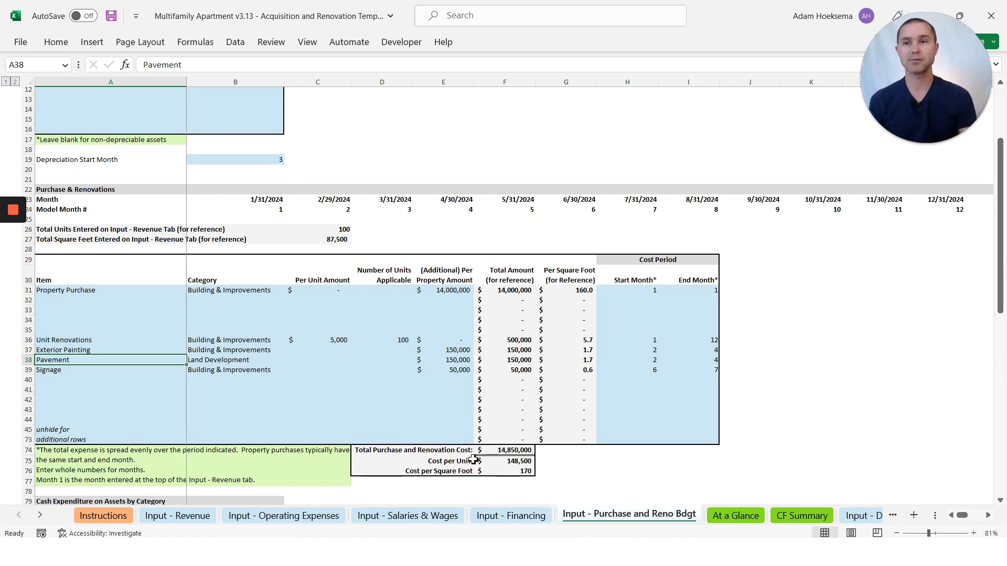
left_click(510, 515)
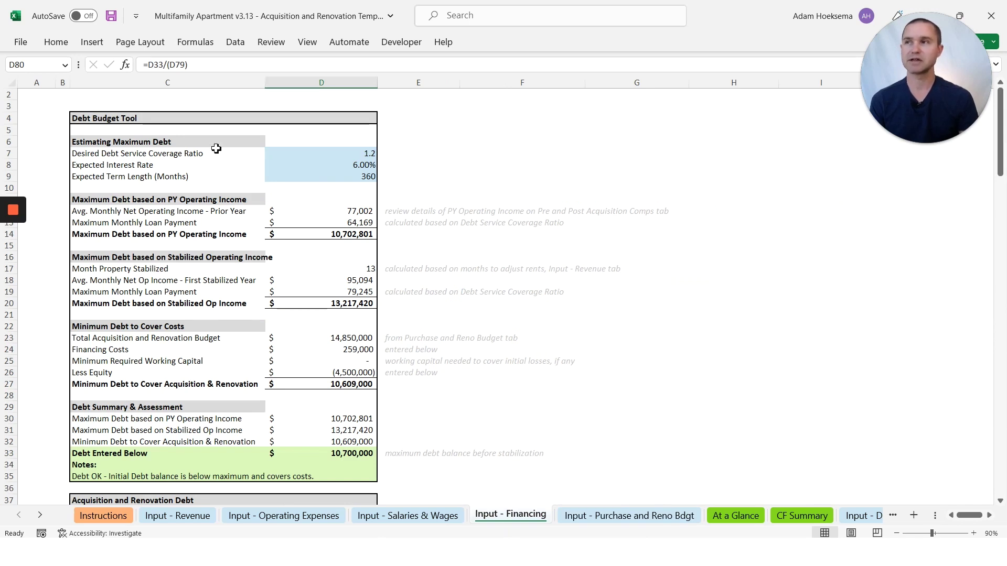
scroll(350, 435, "down", 7)
scroll(350, 435, "up", 7)
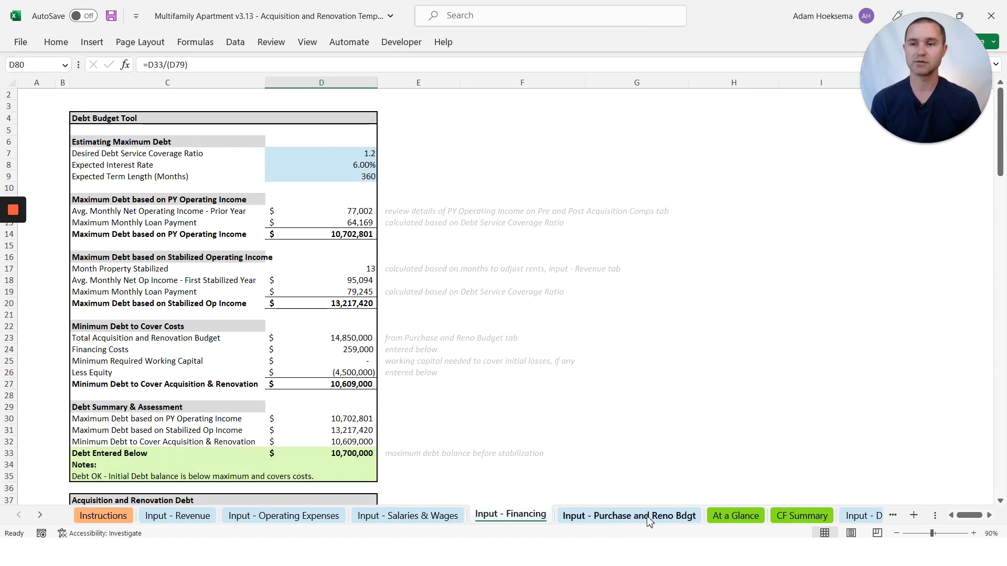
left_click(608, 516)
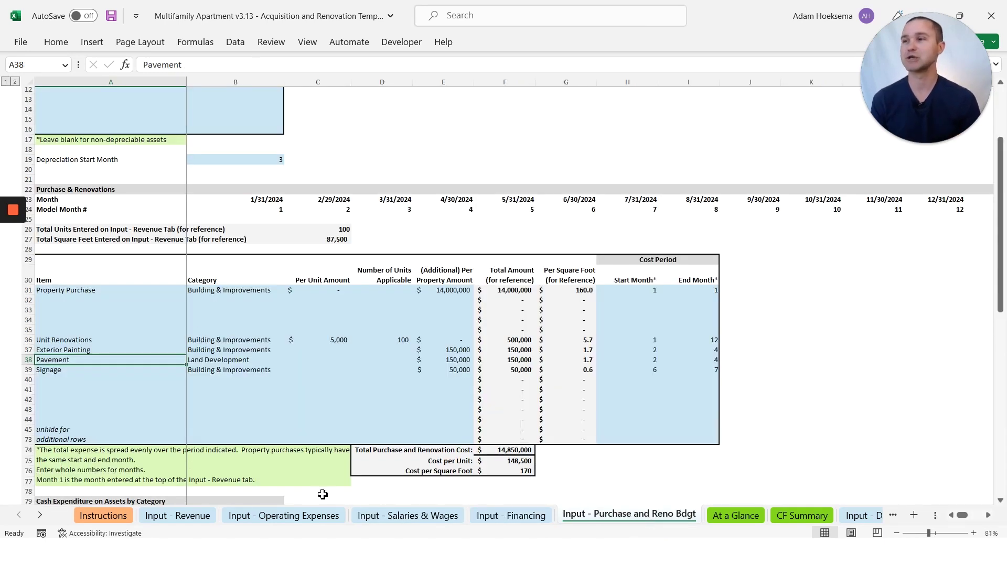
- Check the Property Purchase, Pavement and Signage per property amounts, and the Unit Renovations per unit amount, applicable units and total formula
left_click(72, 290)
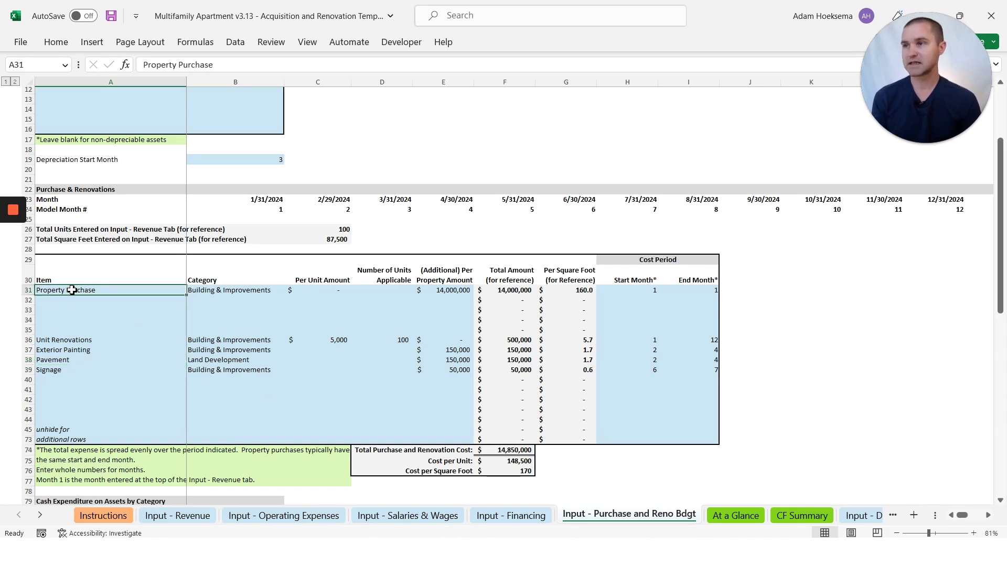
left_click(444, 292)
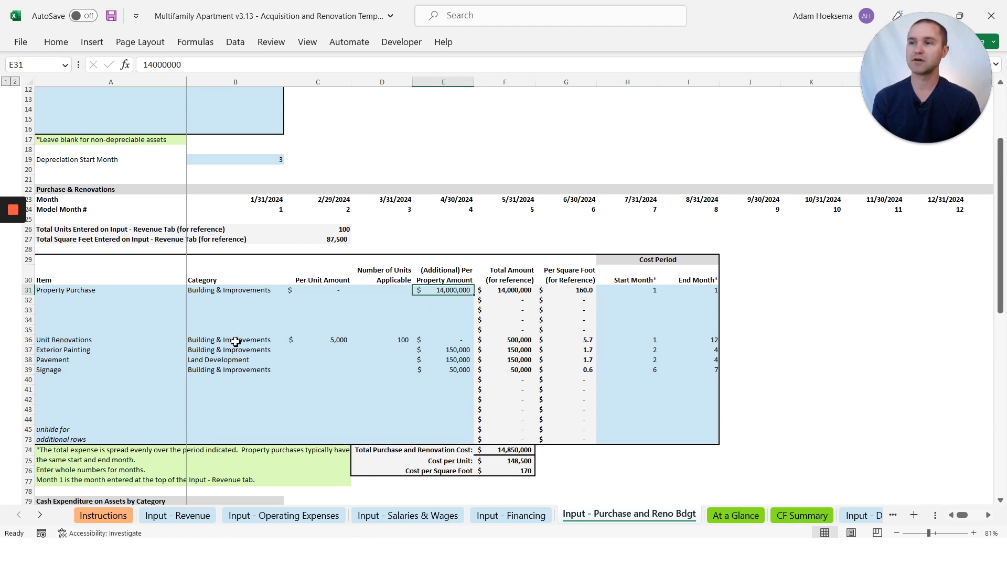
left_click(333, 340)
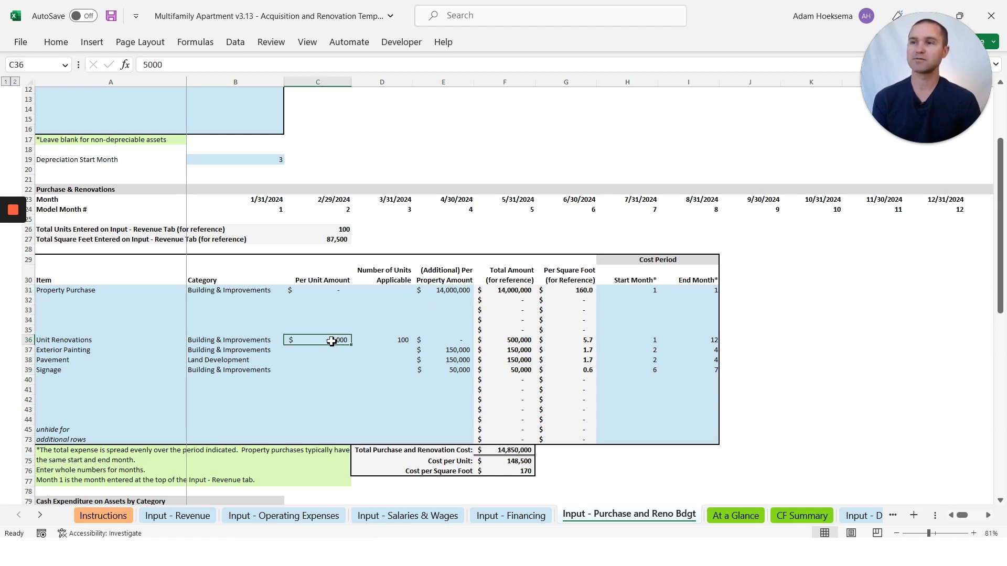
left_click(398, 341)
left_click(521, 342)
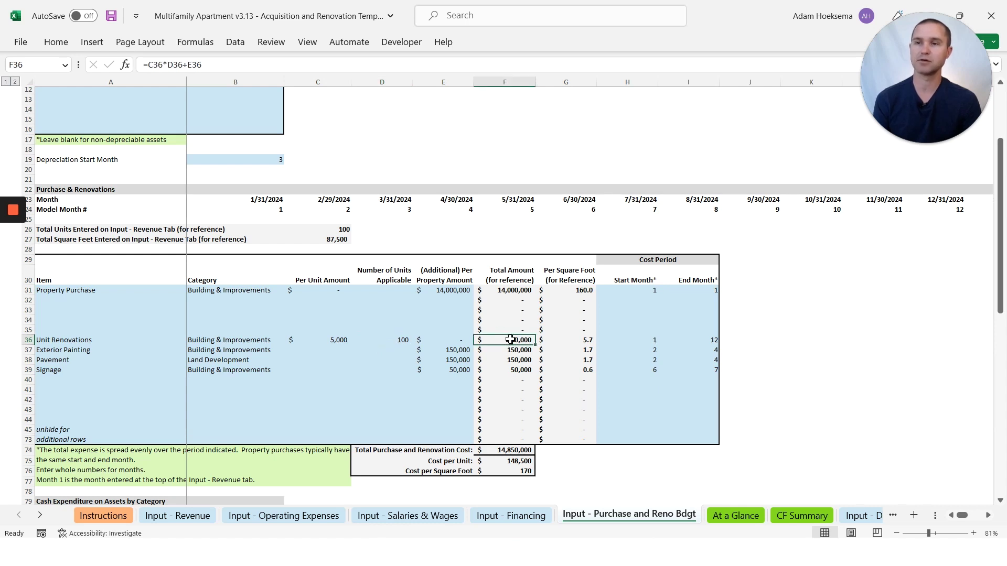
left_click(442, 361)
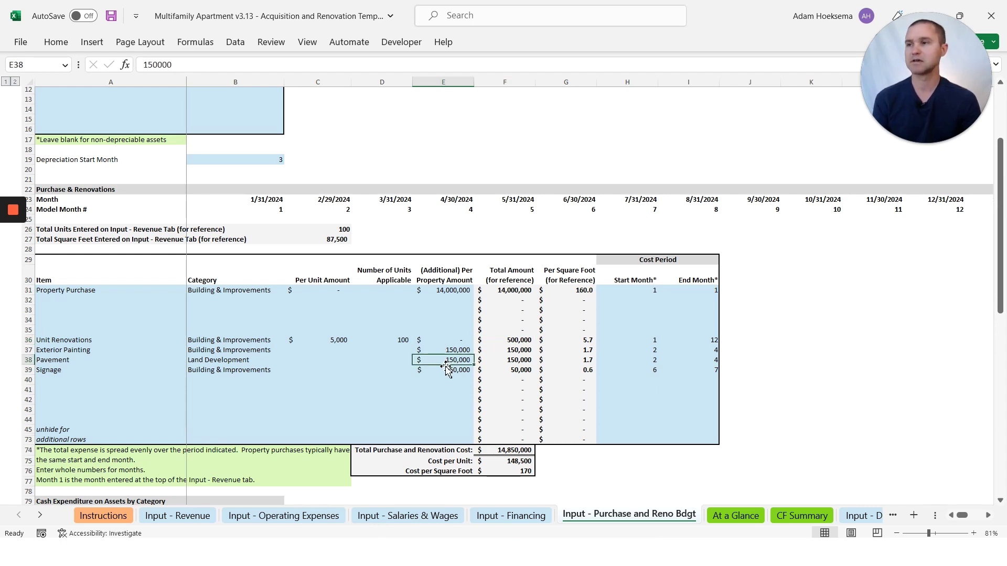
left_click(449, 373)
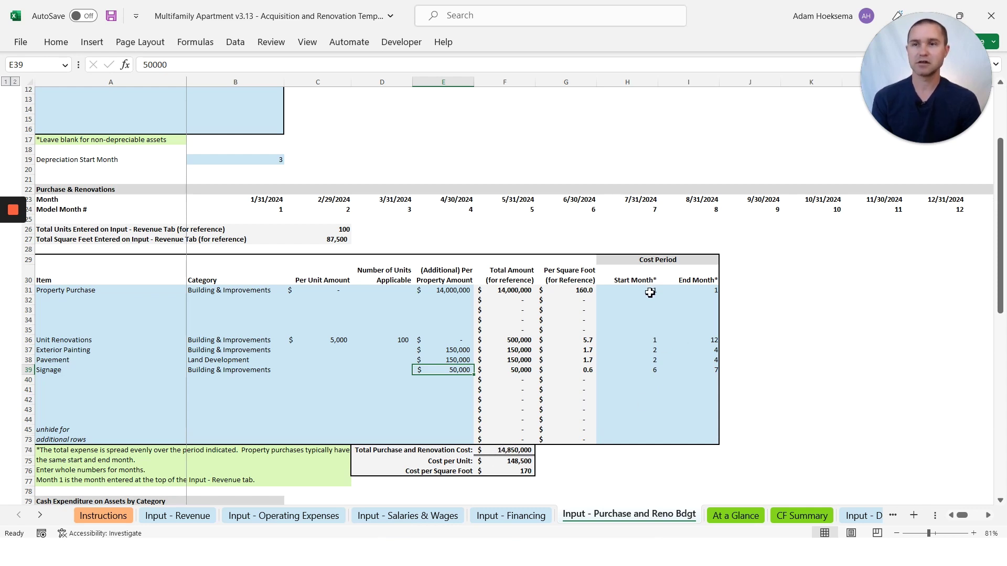
- Check the cost period start months for Property Purchase and Unit Renovations, and review the monthly Cash Expenditure on Assets by Category
left_click(645, 345)
left_click(645, 292)
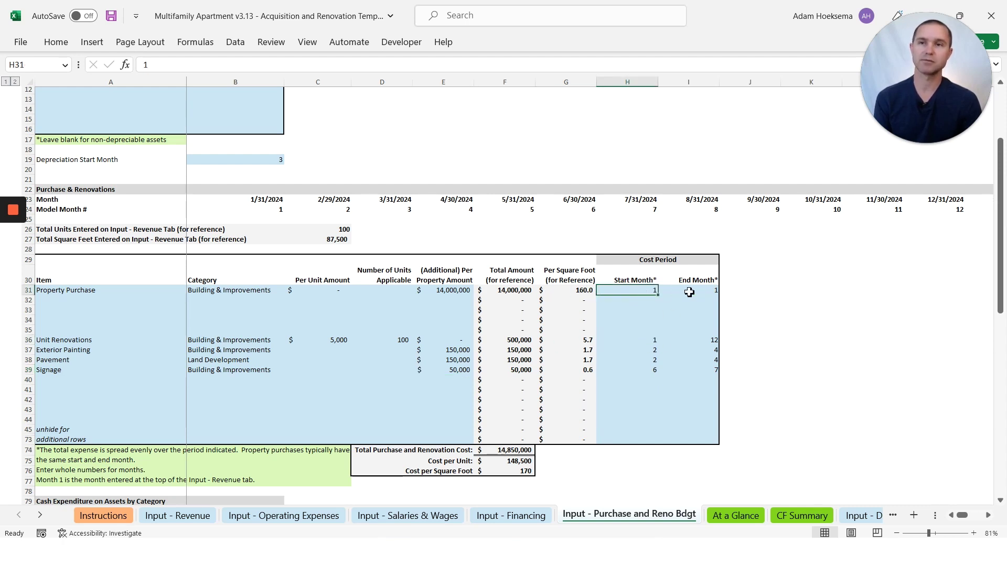
left_click(651, 342)
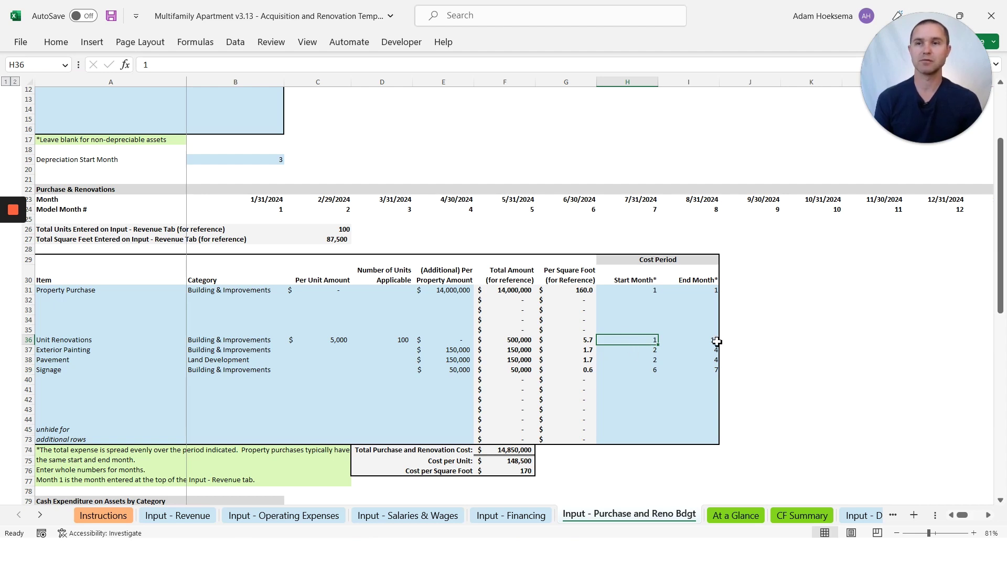
scroll(704, 337, "down", 8)
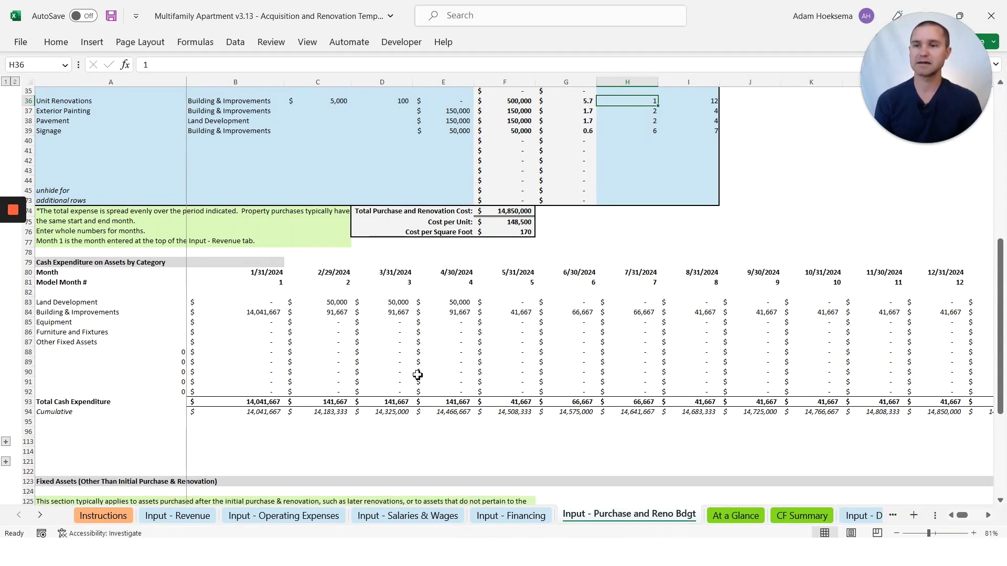
scroll(417, 376, "down", 2)
- Review the Fixed Assets (Other Than Initial Purchase & Renovation) table, checking Tech & Maintenance Equipment's value and HVAC's purchase month
scroll(418, 376, "down", 7)
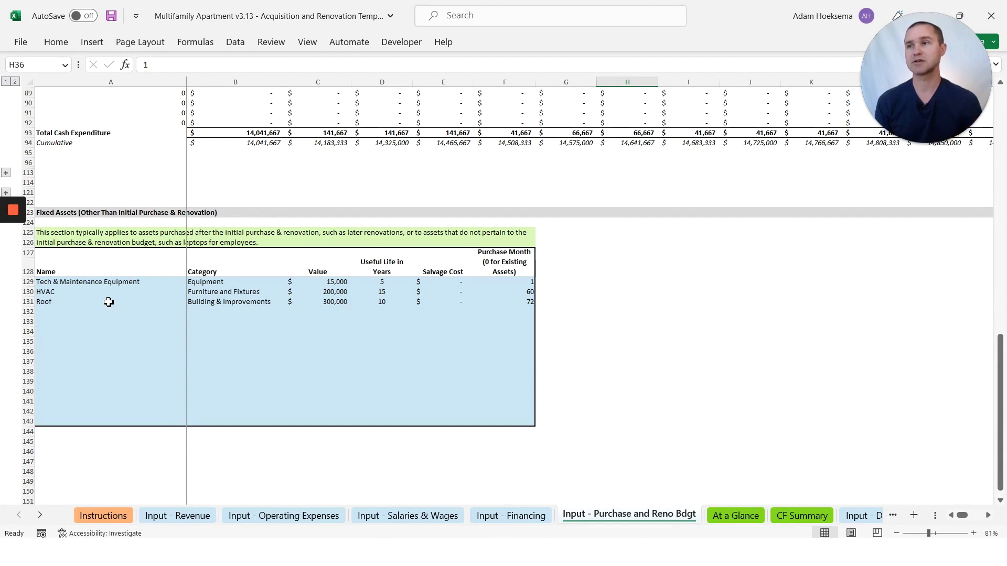
left_click(85, 282)
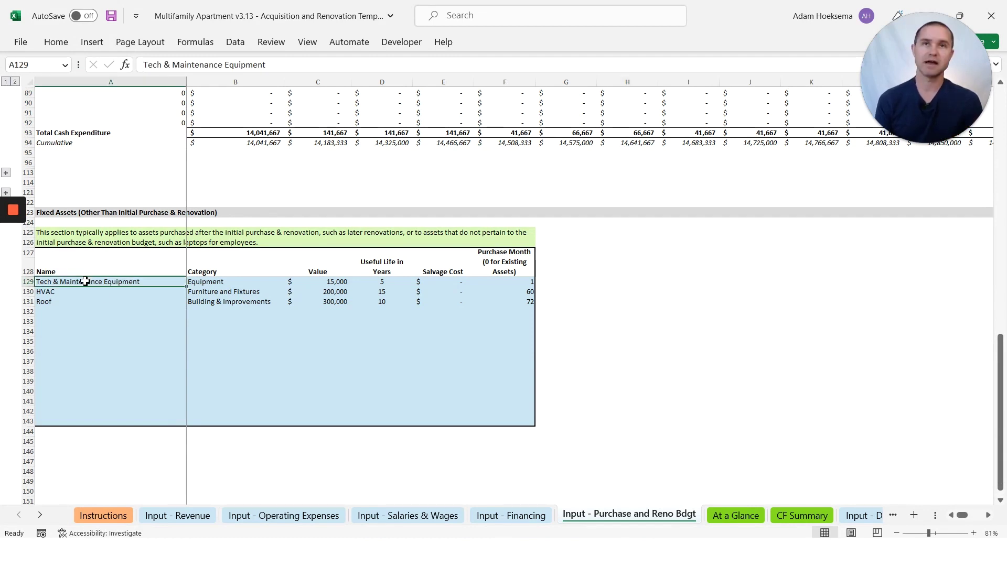
left_click(320, 287)
left_click(56, 292)
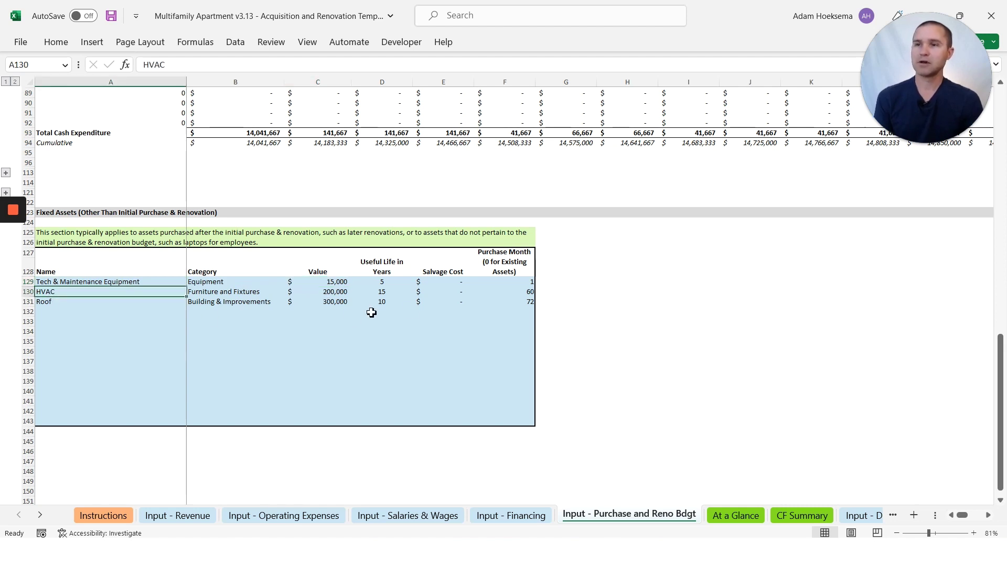
left_click(501, 294)
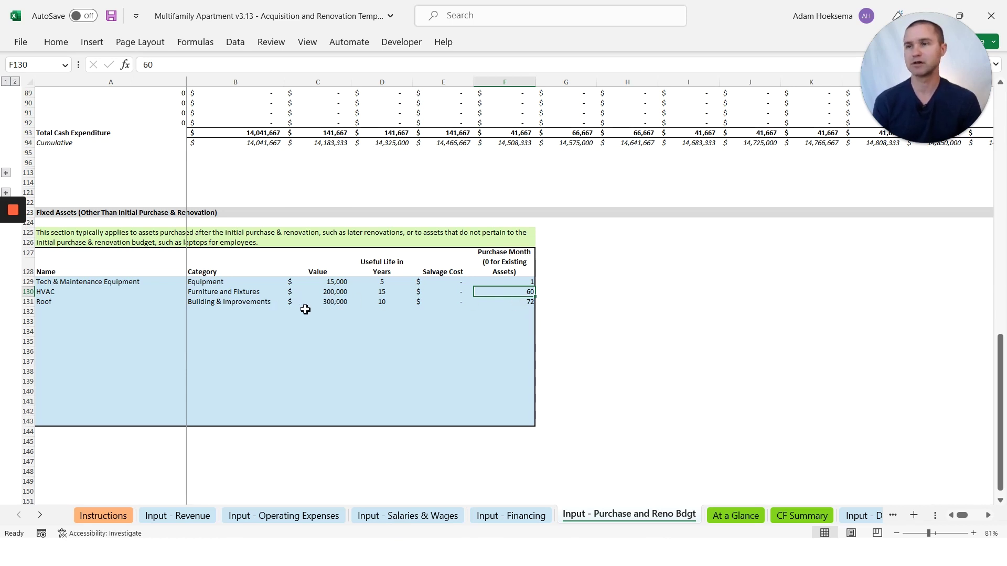
- Set the Roof's useful life to 20 years in the Fixed Assets table
left_click(379, 304)
type("20")
key("Return")
left_click(354, 358)
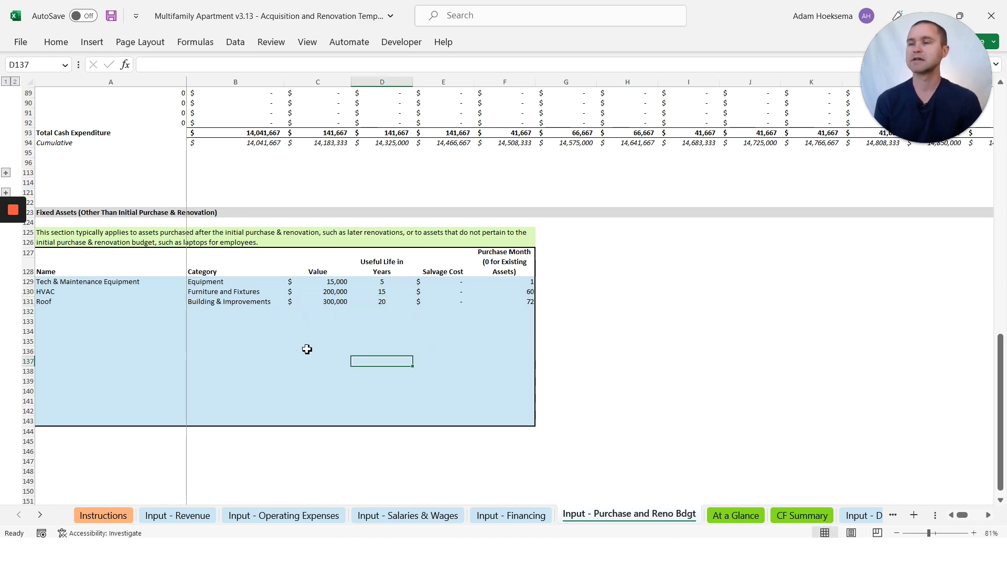
- Review the Debt Budget Tool's Desired Debt Service Coverage Ratio, Expected Interest Rate and Expected Term Length on the Input - Financing sheet
scroll(309, 348, "up", 18)
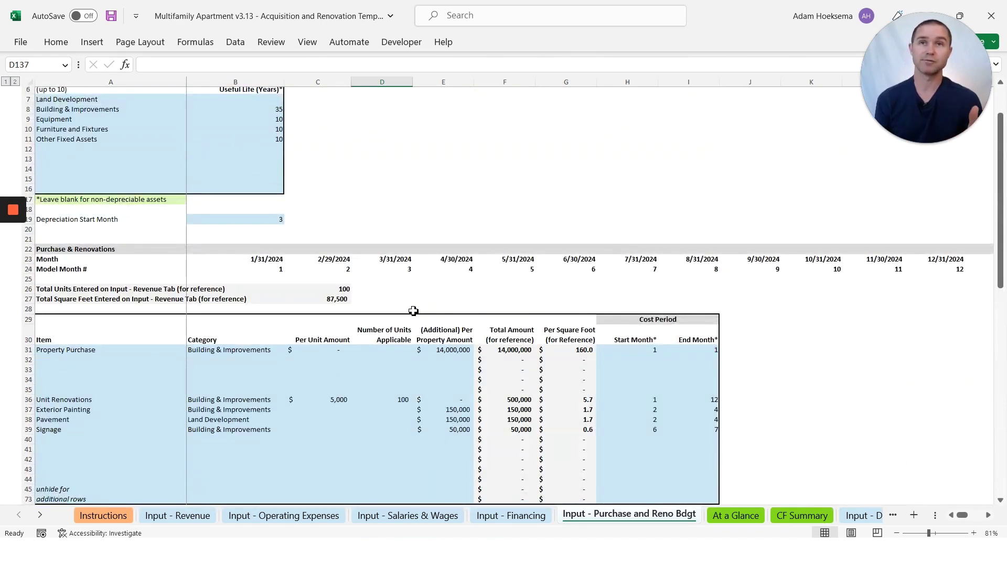
left_click(511, 516)
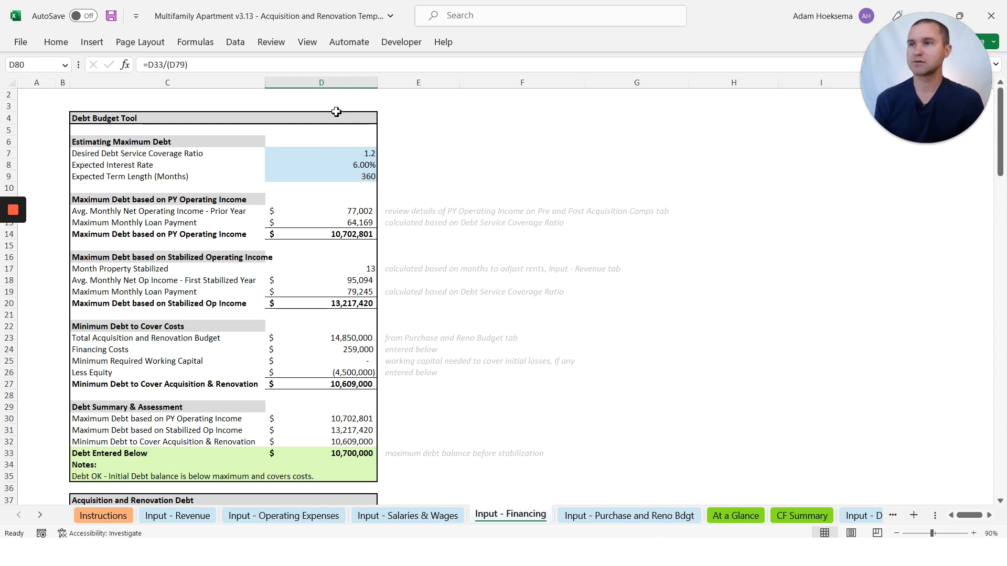
left_click(293, 153)
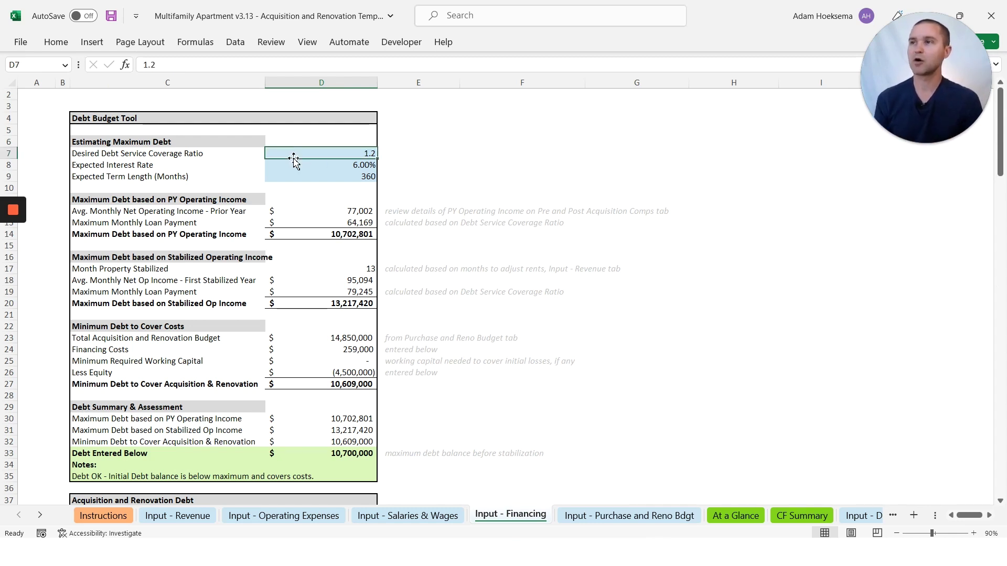
left_click(322, 166)
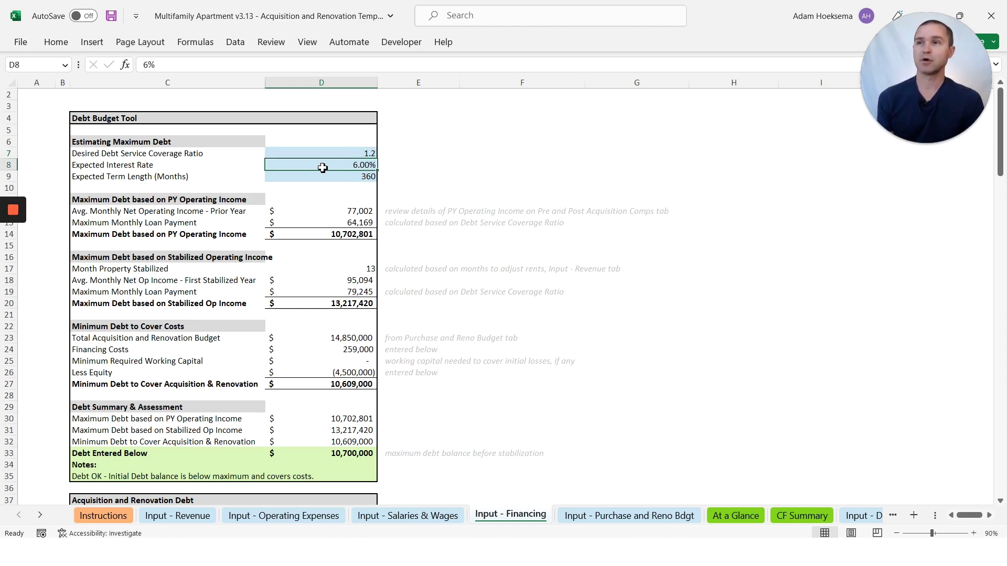
left_click(324, 176)
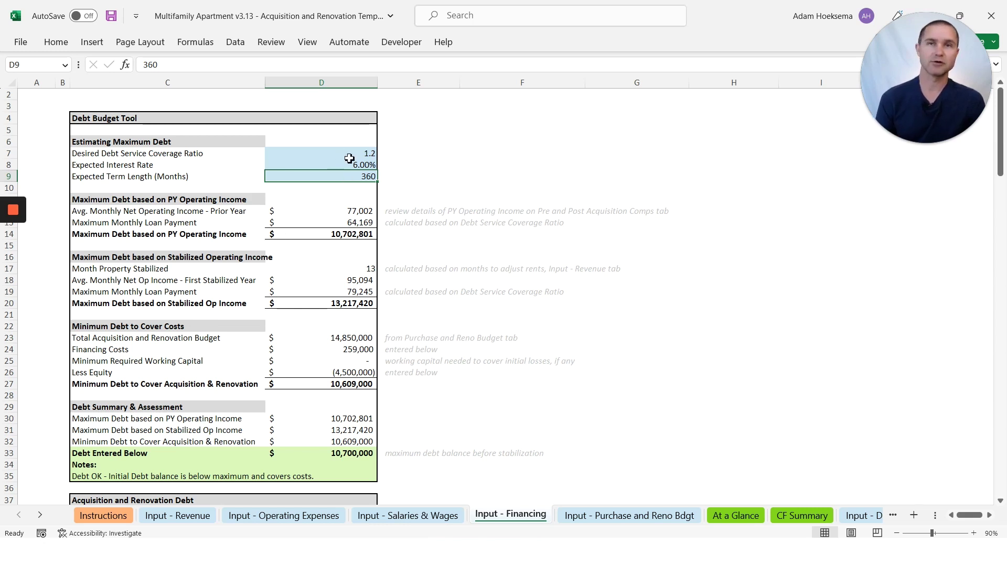
- Examine the formulas for Maximum Debt based on PY Operating Income, Month Property Stabilized, and prior year and first stabilized year average monthly operating income
left_click(311, 237)
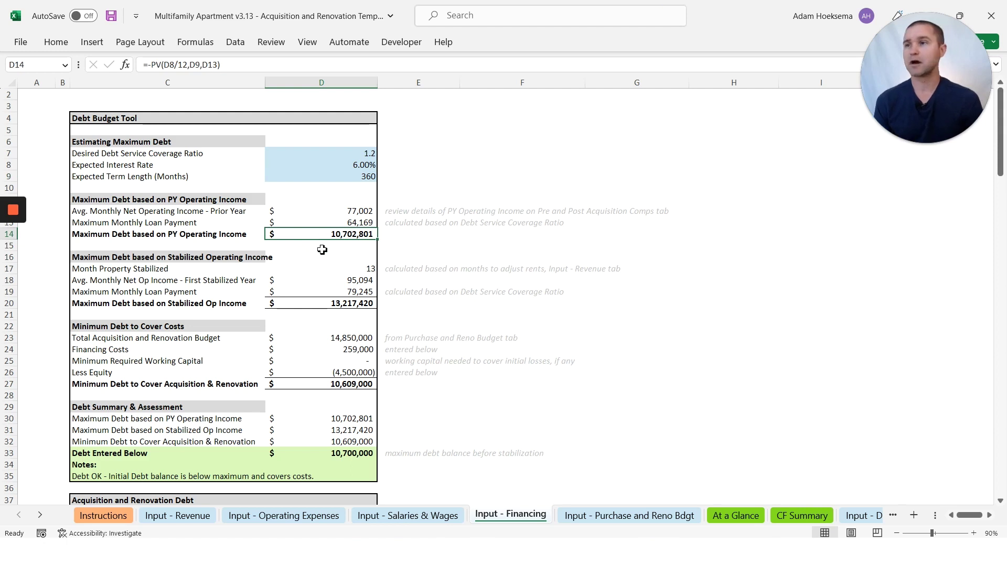
left_click(323, 269)
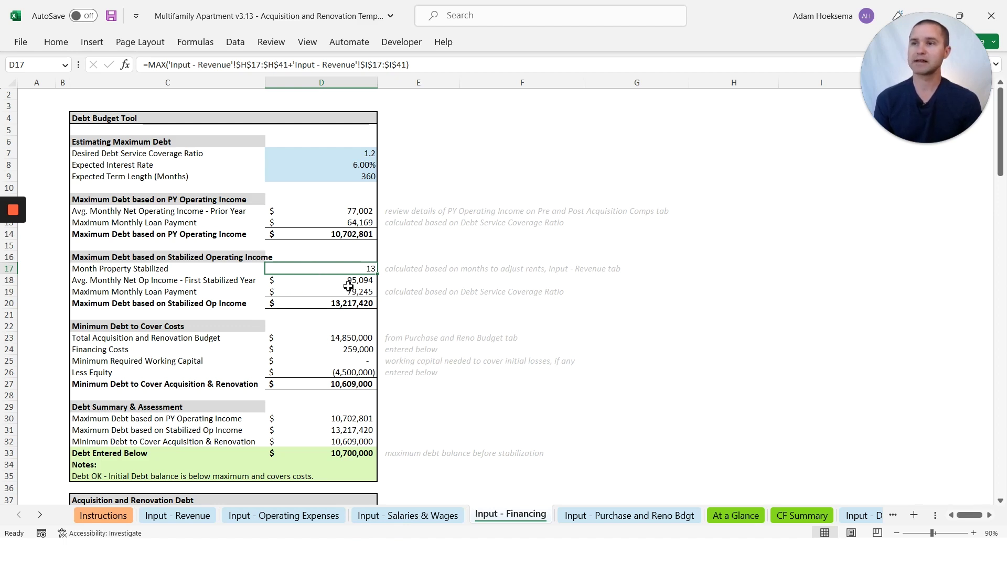
left_click(340, 213)
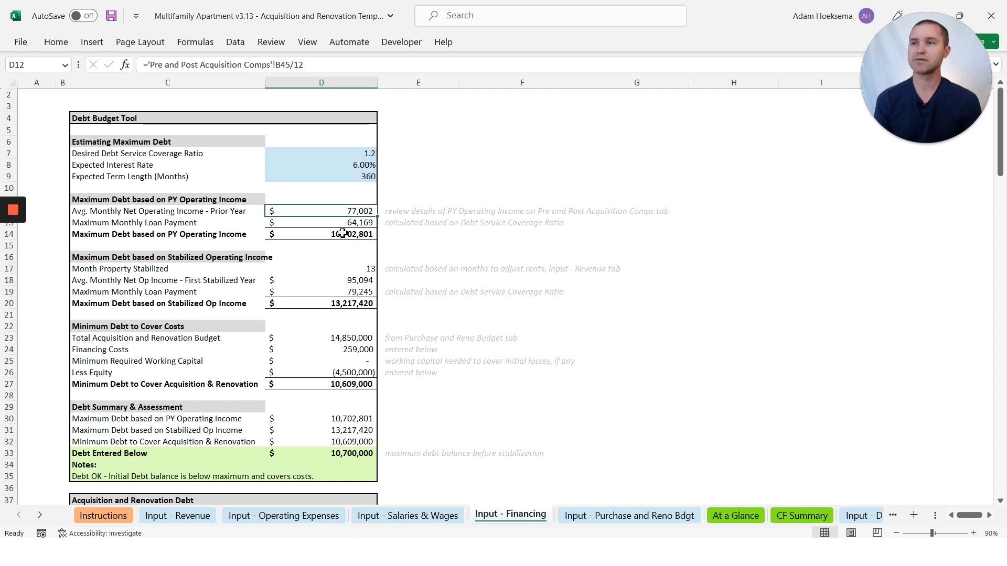
left_click(344, 281)
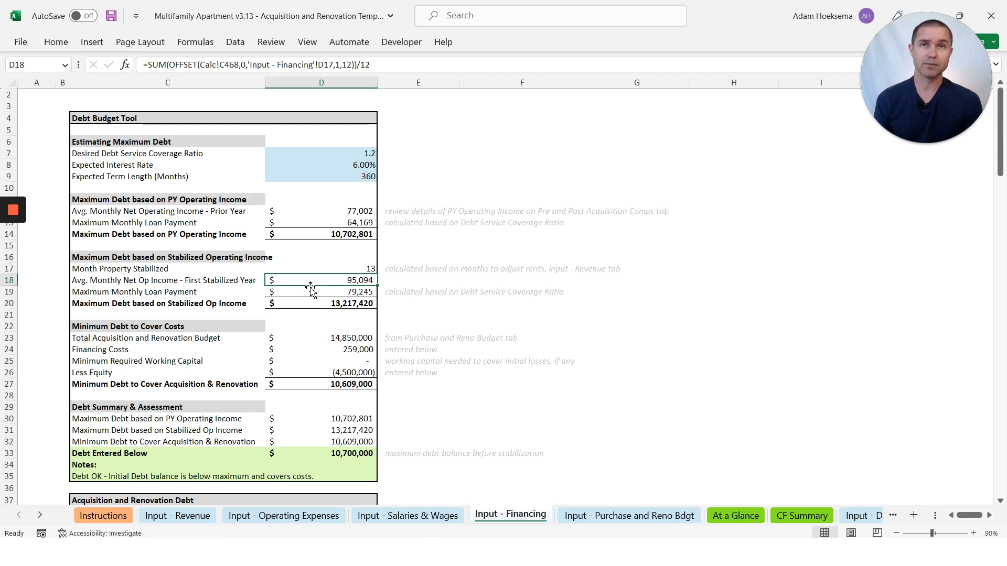
- Examine the formula for Maximum Debt based on Stabilized Op Income and review the Debt Budget Tool down to its debt assessment
left_click(309, 304)
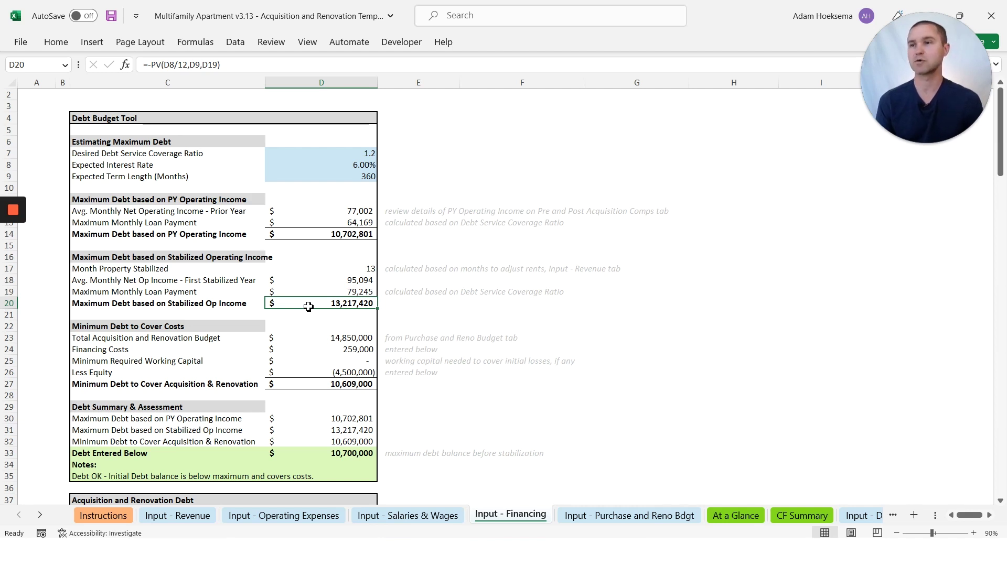
scroll(306, 329, "down", 4)
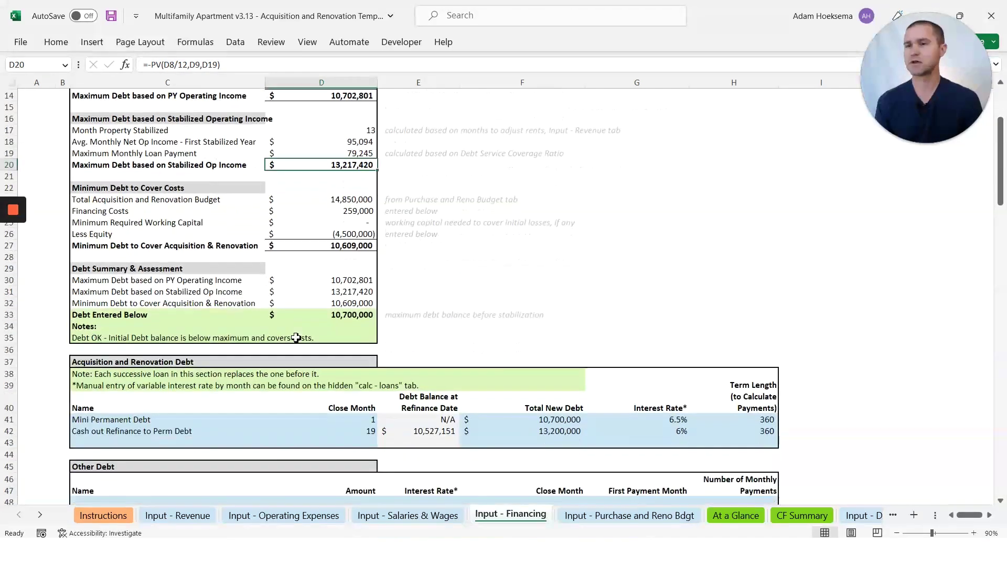
scroll(200, 365, "up", 4)
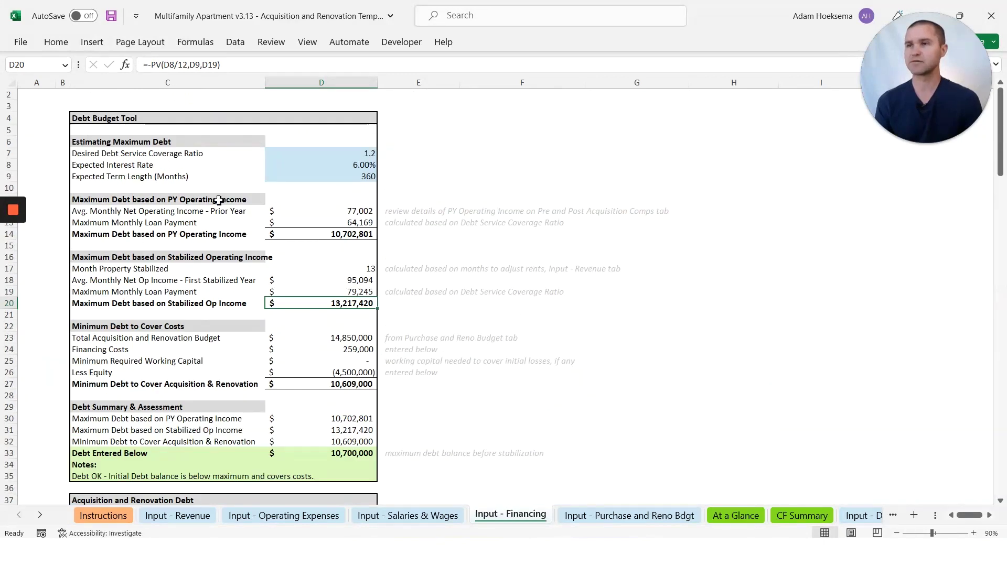
scroll(153, 385, "down", 4)
scroll(156, 387, "down", 1)
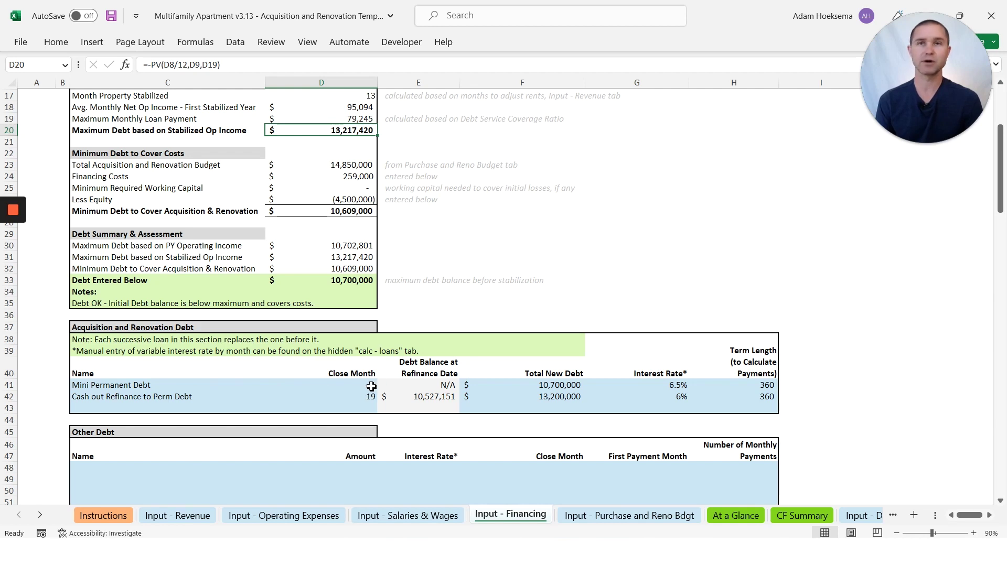
- Check the Mini Permanent Debt and Cash out Refinance to Perm Debt loan amounts against the maximum debt figures in the Debt Budget Tool
left_click(548, 387)
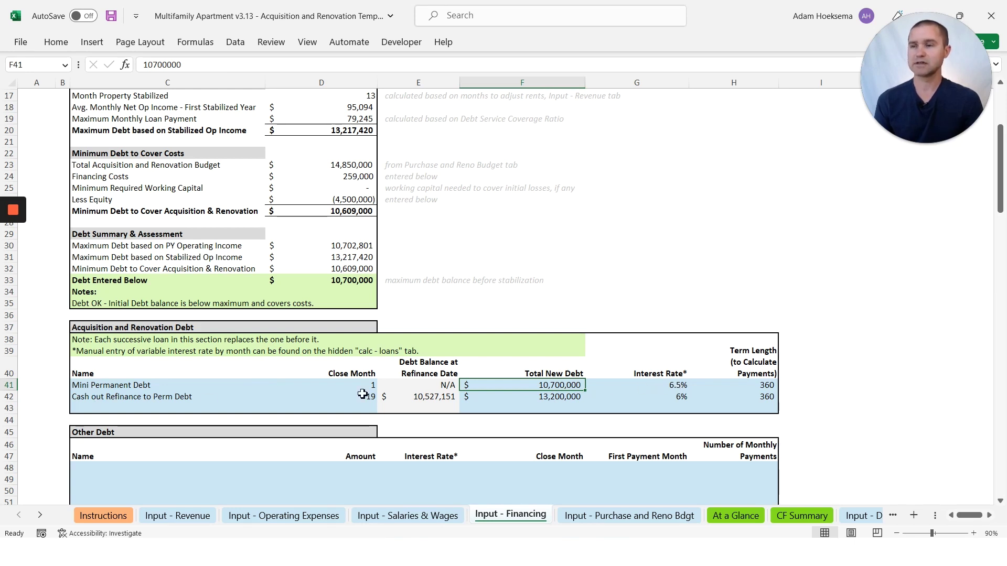
left_click(107, 399)
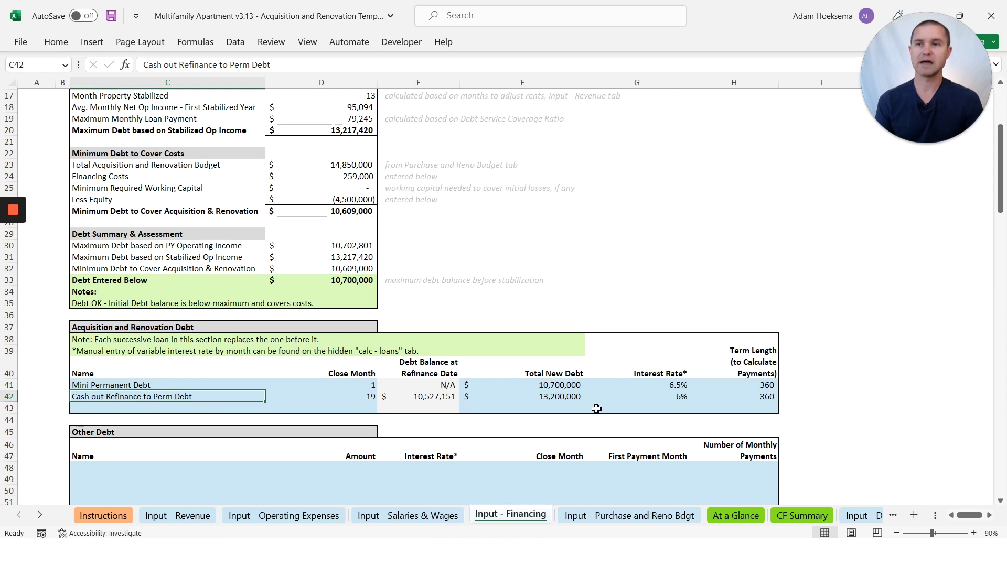
left_click(538, 397)
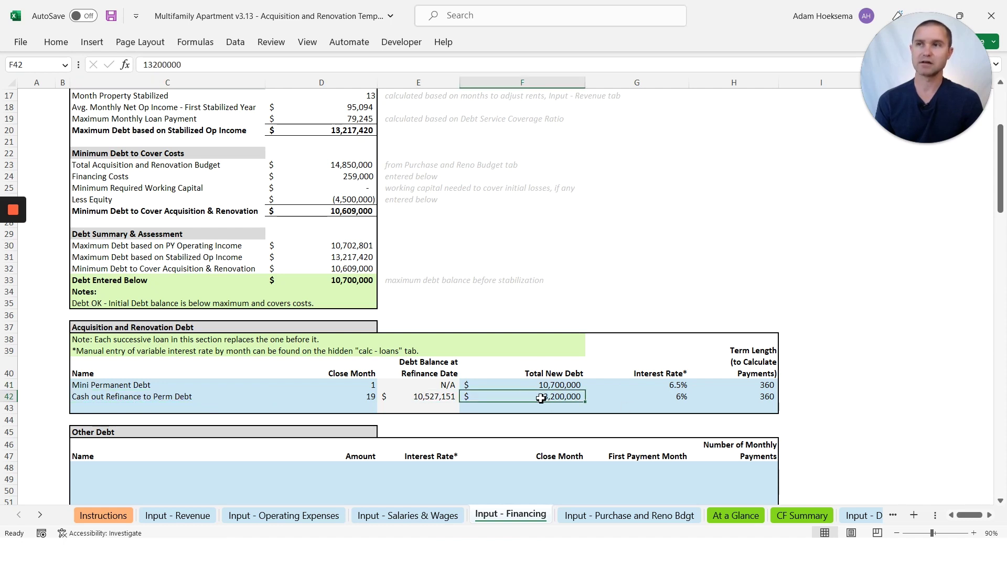
scroll(386, 157, "up", 5)
scroll(360, 290, "down", 5)
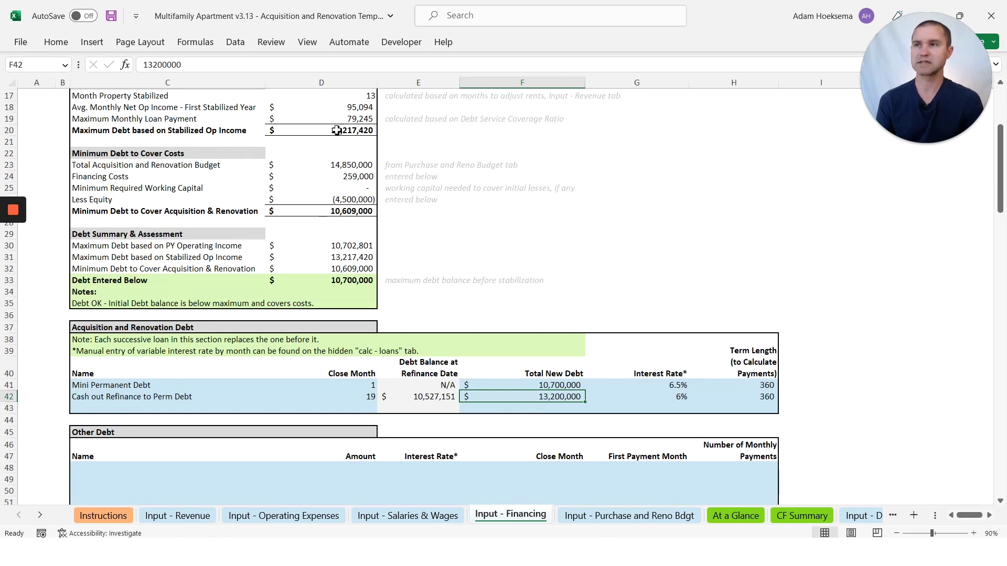
- Examine the Financing Costs table and trace the Loan Financing Costs formula for Mini Permanent Debt to its source loan amount
scroll(424, 255, "down", 2)
scroll(425, 256, "down", 7)
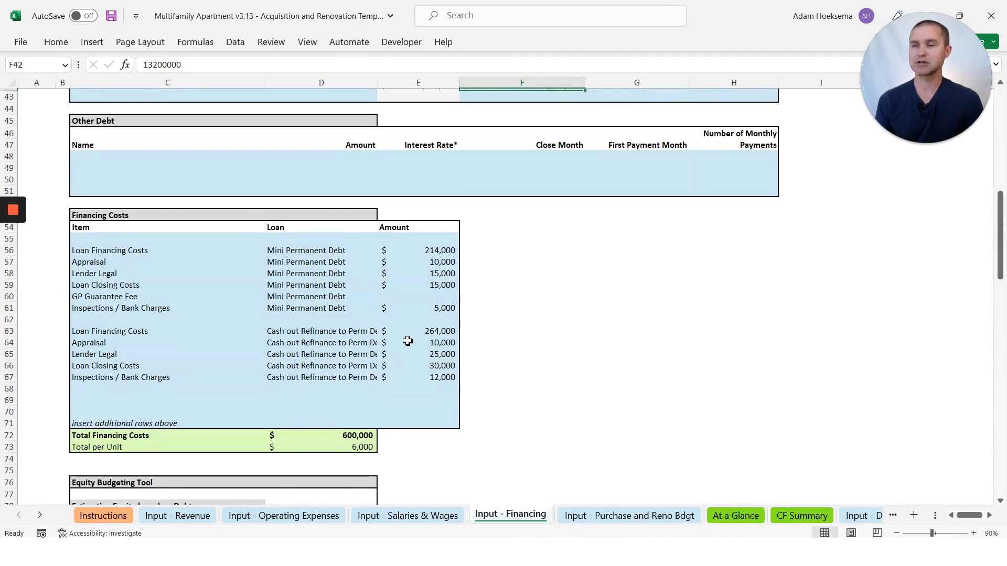
left_click(434, 251)
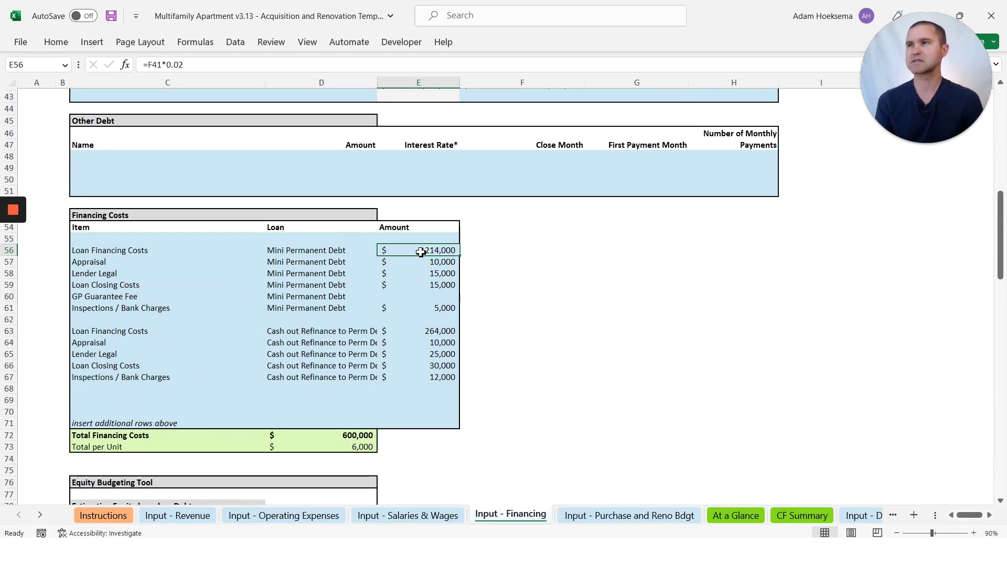
double_click(421, 253)
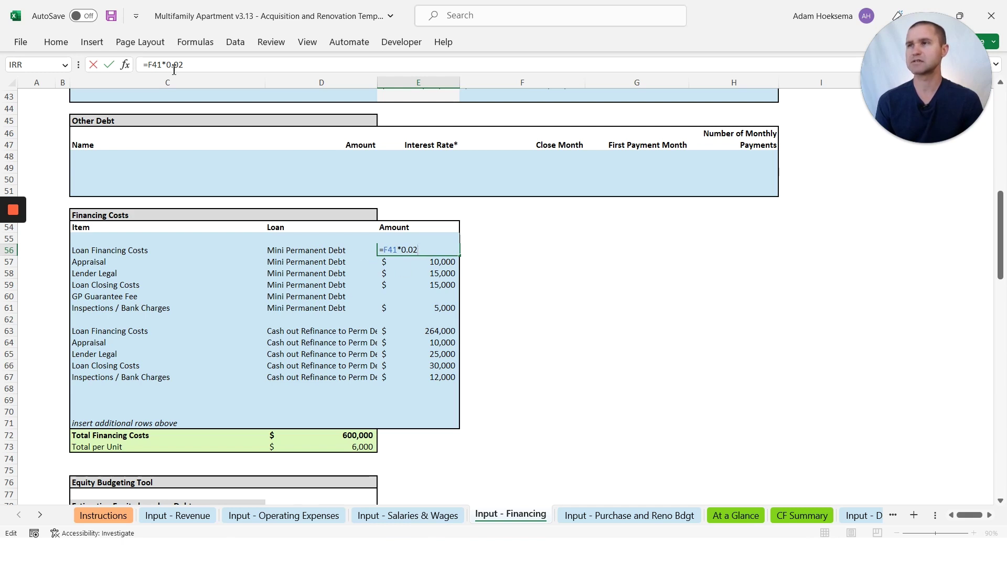
scroll(296, 162, "up", 4)
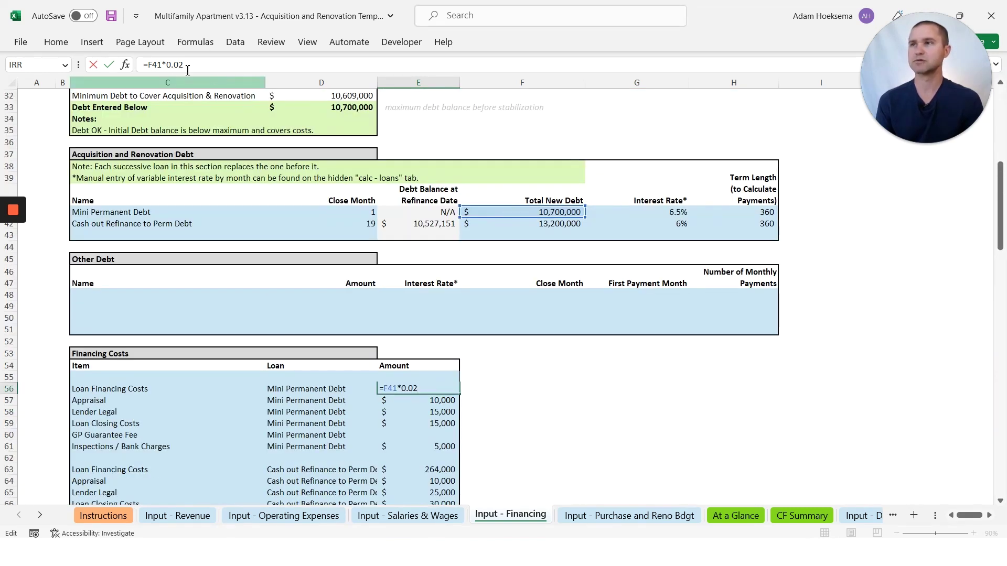
key("Return")
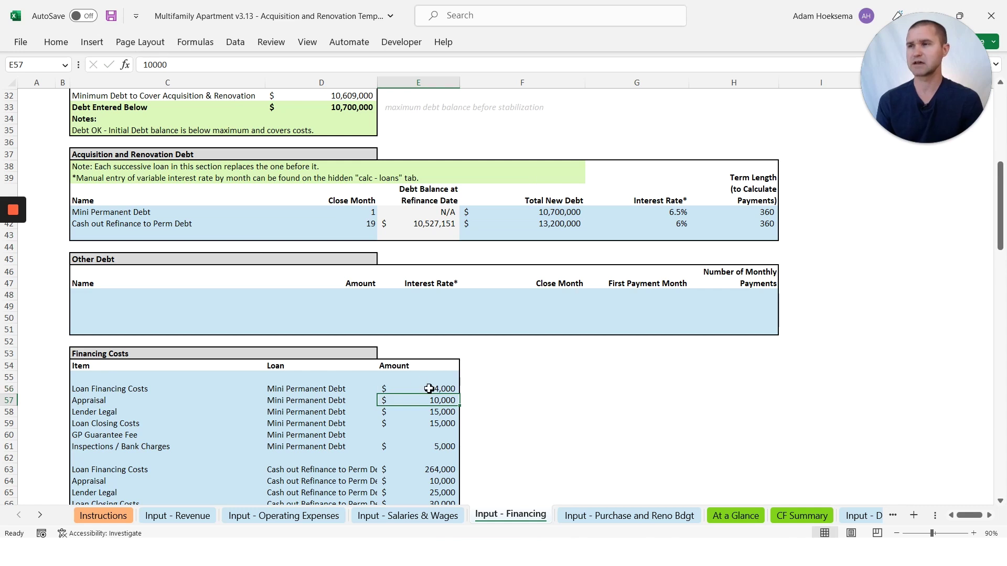
scroll(426, 393, "down", 2)
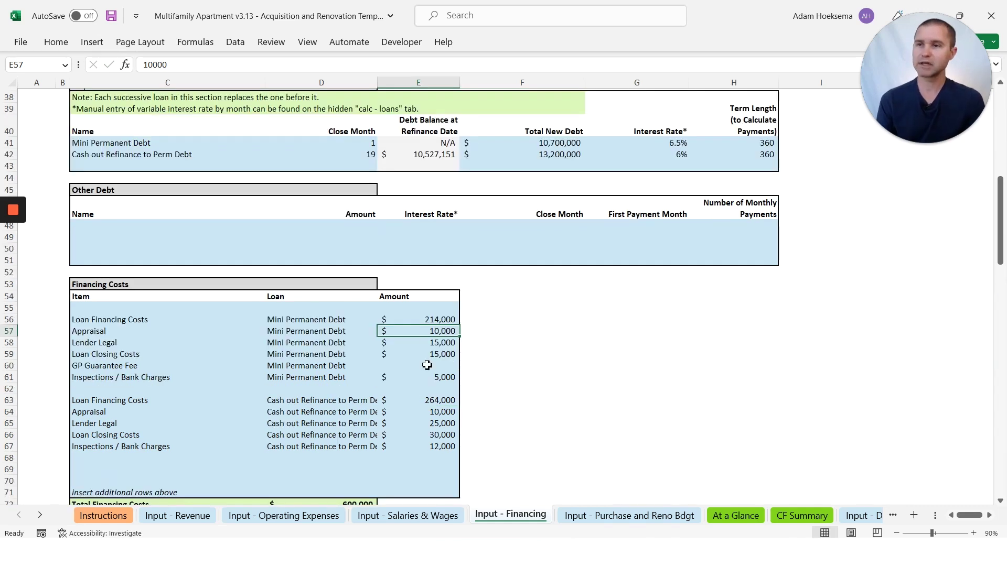
- Review the Equity Budgeting Tool, checking the New Equity Investment value and the Debt-to-Equity Ratio per Model formula
scroll(421, 422, "down", 7)
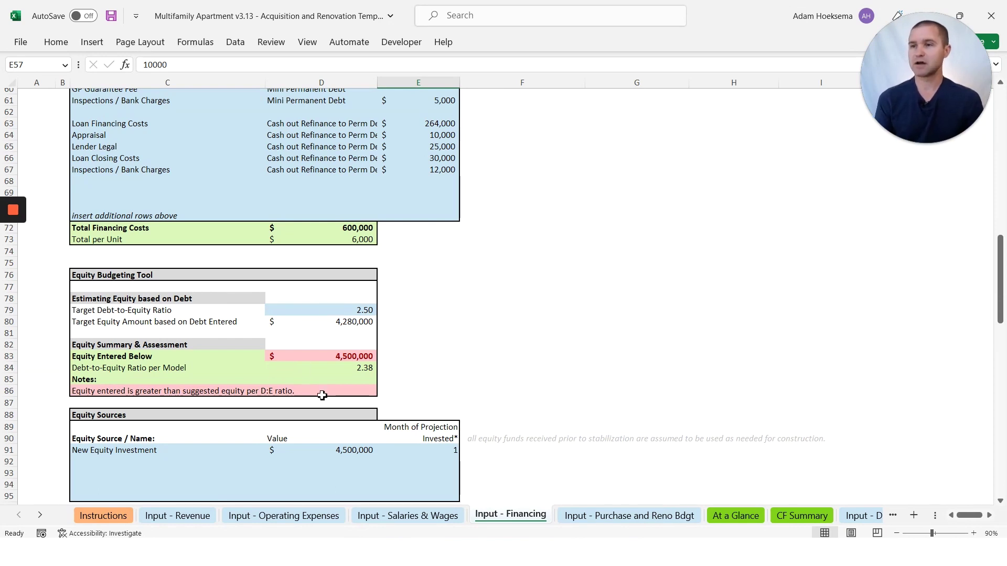
left_click(329, 450)
scroll(315, 419, "down", 2)
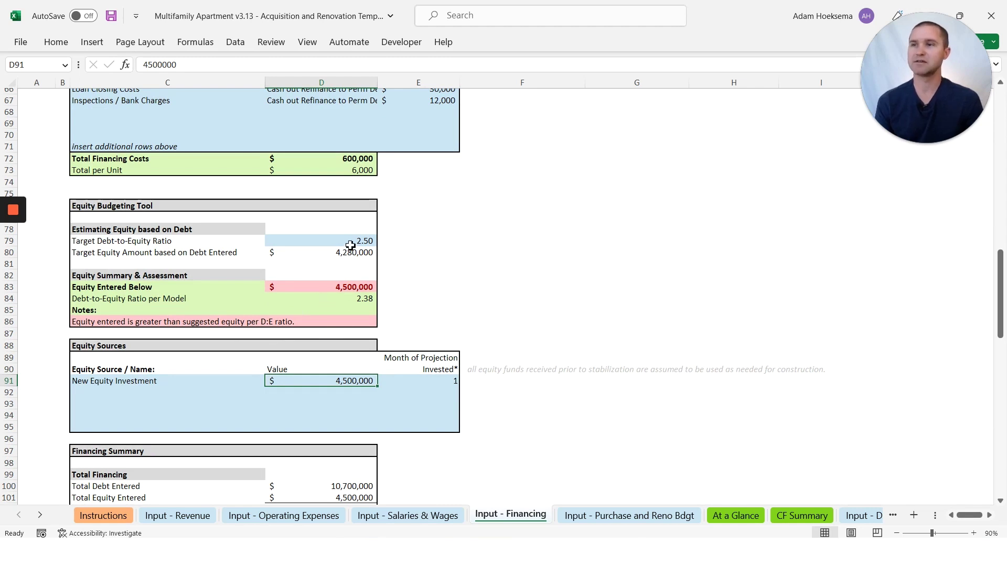
left_click(346, 301)
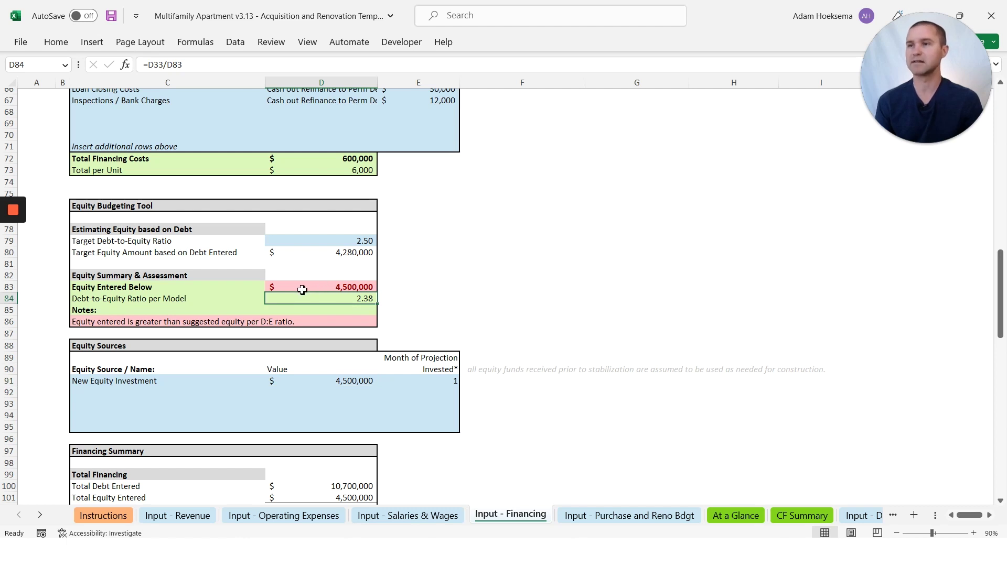
left_click(329, 386)
- Review the Financing Summary's total debt and equity, Other Fixed Assets, Financing Costs and Working Capital Available in Model formulas
scroll(329, 385, "down", 5)
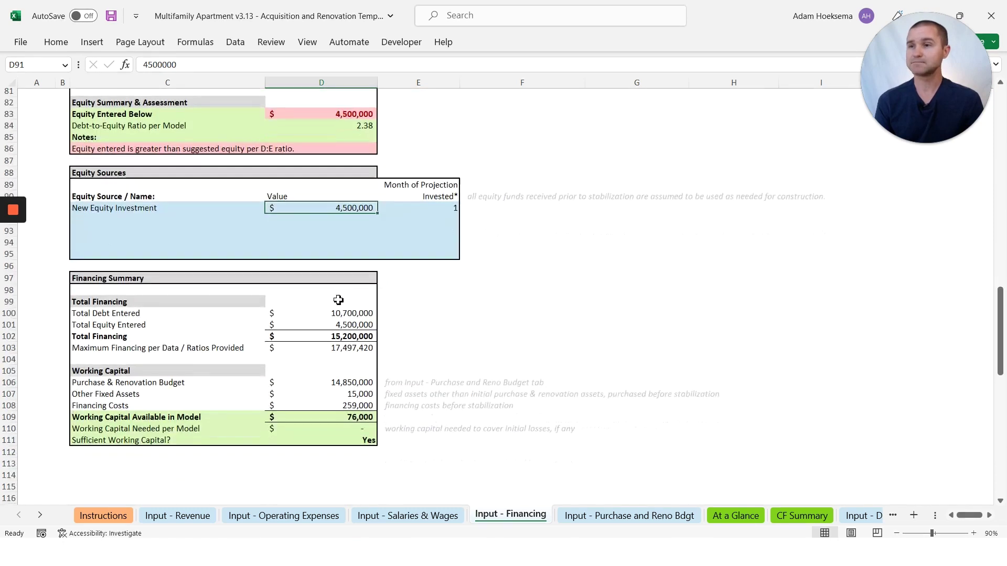
left_click(336, 313)
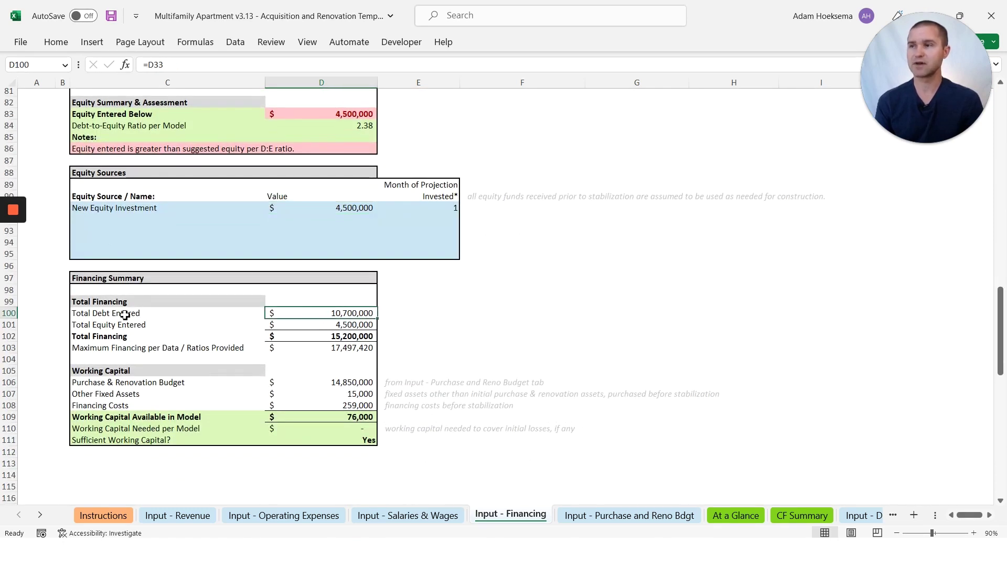
left_click(322, 325)
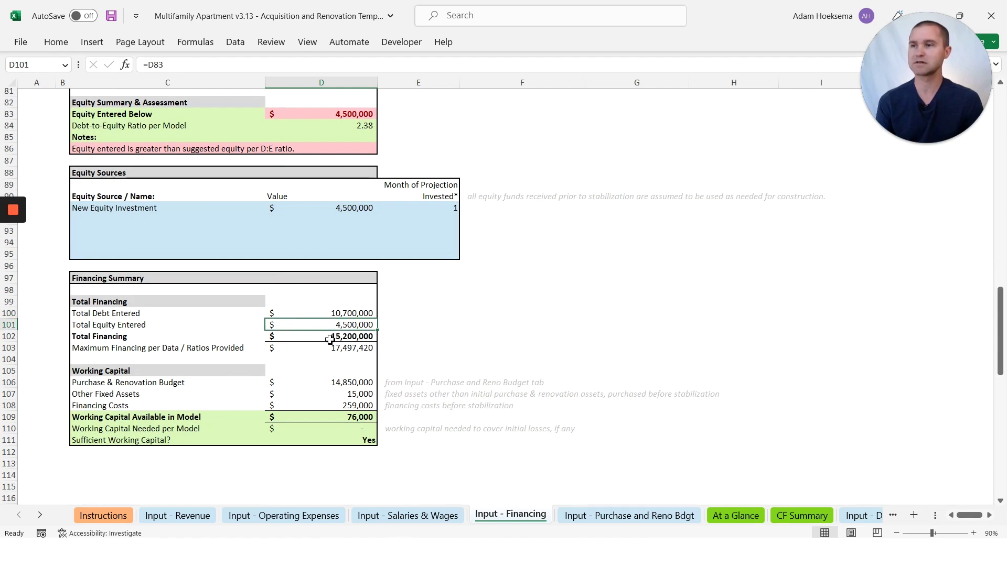
scroll(330, 340, "down", 2)
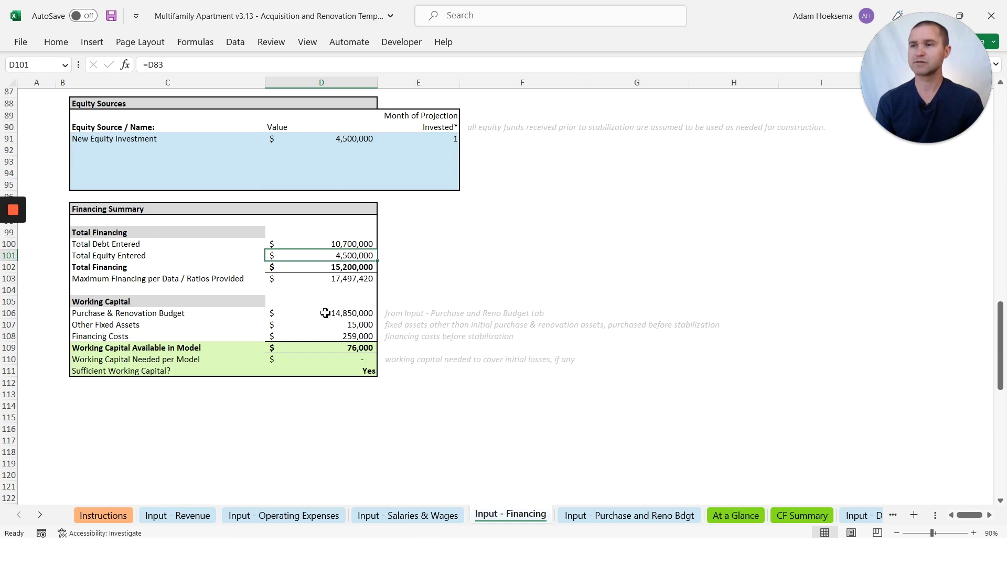
left_click(348, 325)
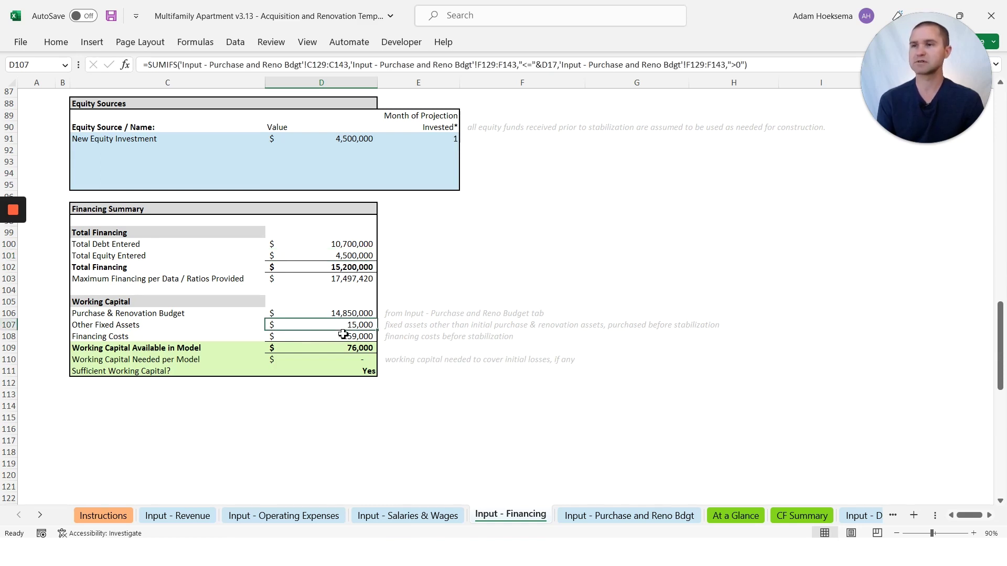
left_click(337, 336)
left_click(326, 349)
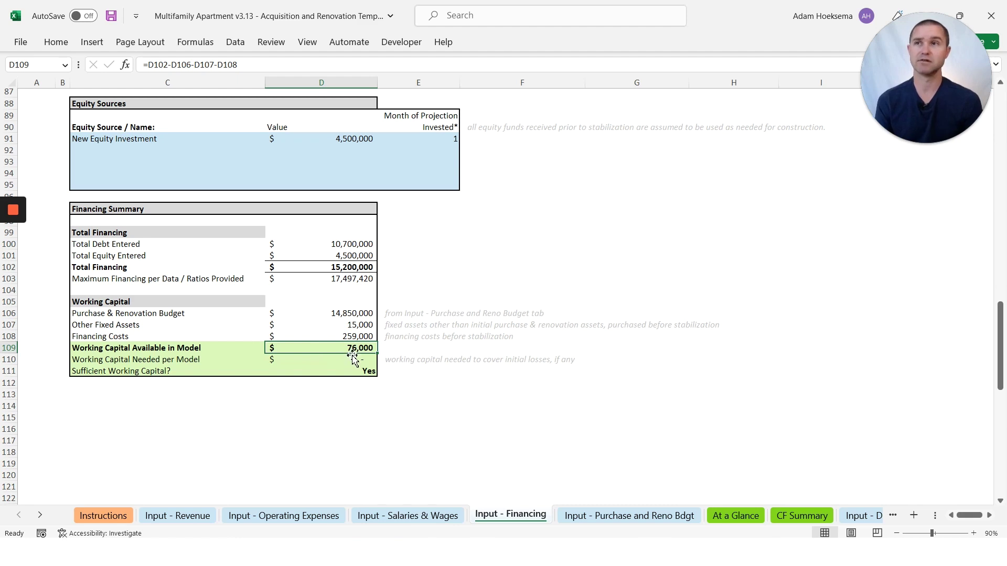
- Try a Desired Debt Service Coverage Ratio of 1.5 and check its effect on the maximum debt and the debt assessment notes
scroll(365, 370, "up", 20)
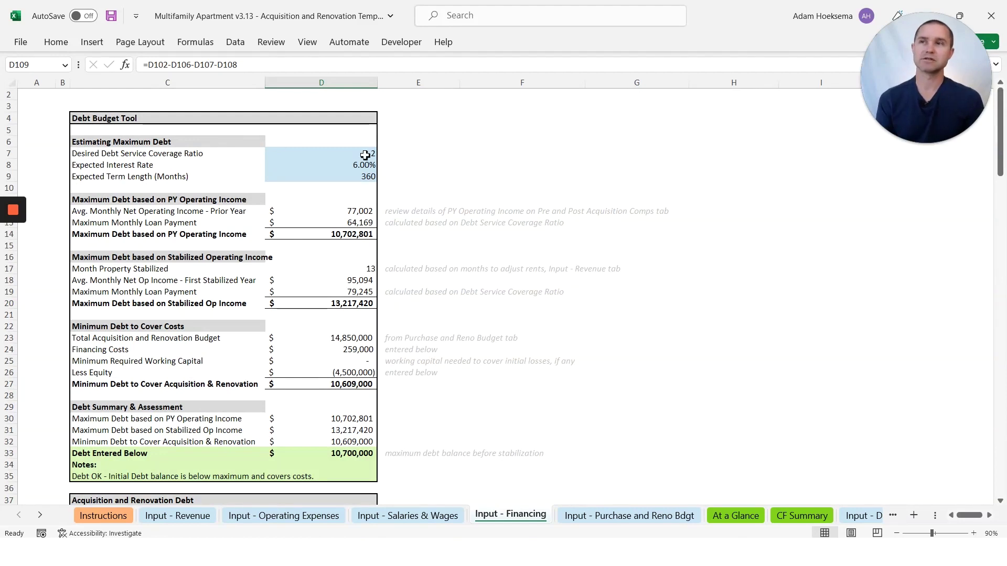
left_click(344, 155)
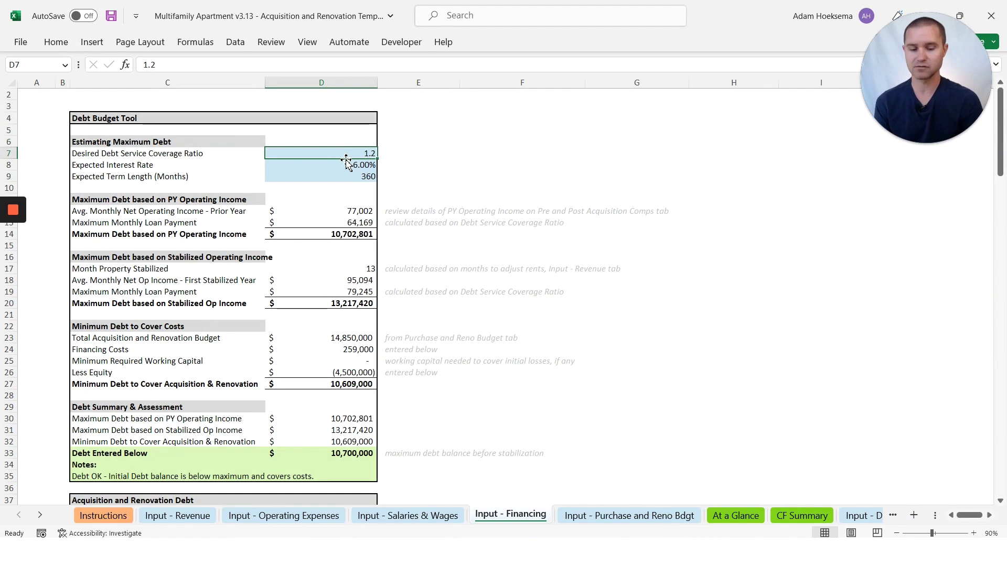
type("1.5")
scroll(350, 164, "down", 2)
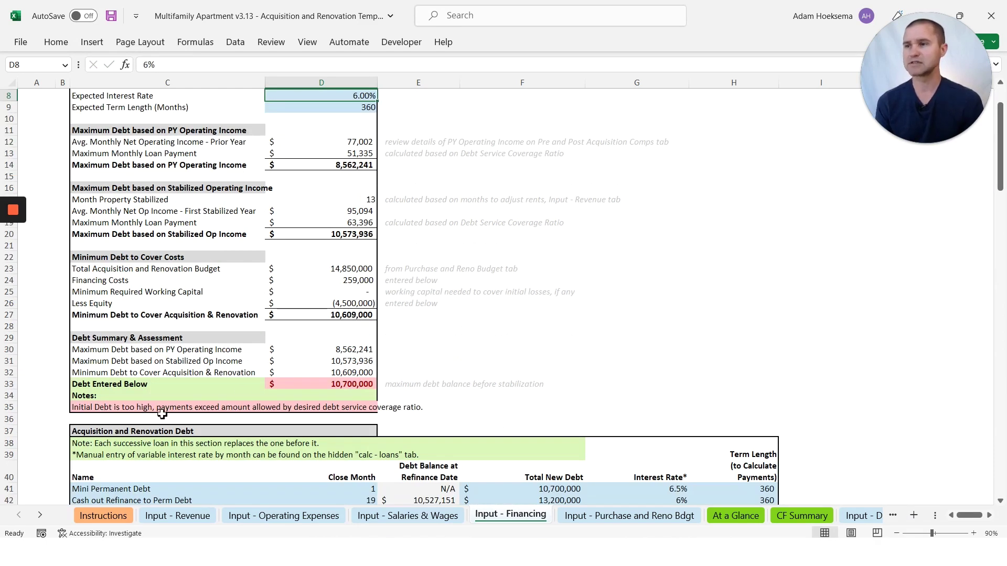
scroll(270, 367, "up", 2)
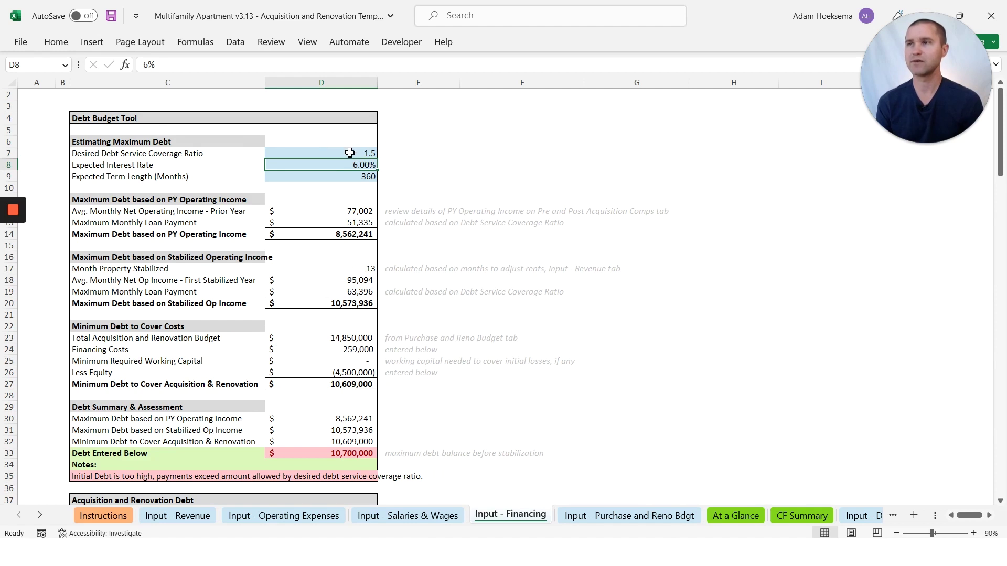
left_click(325, 237)
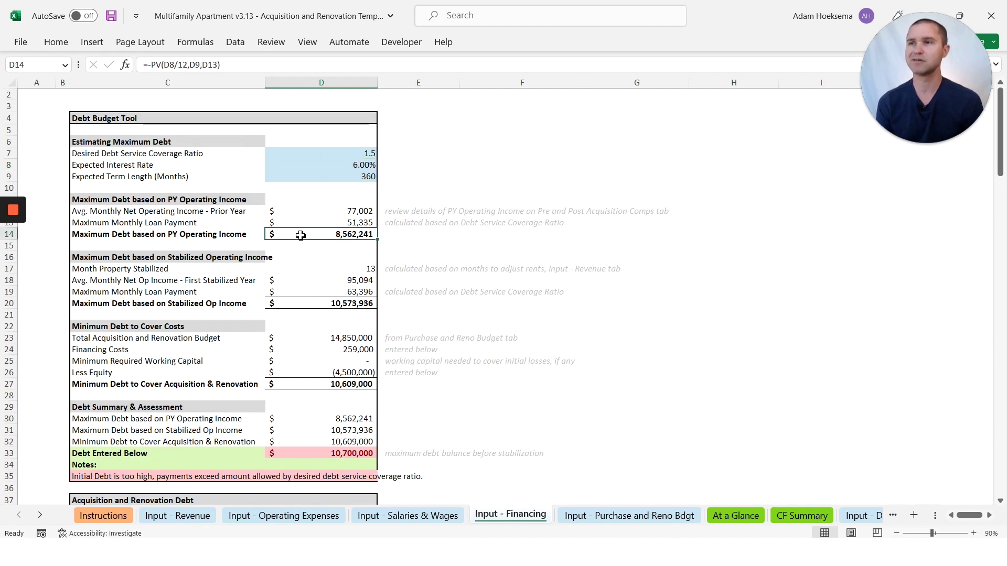
scroll(336, 242, "down", 7)
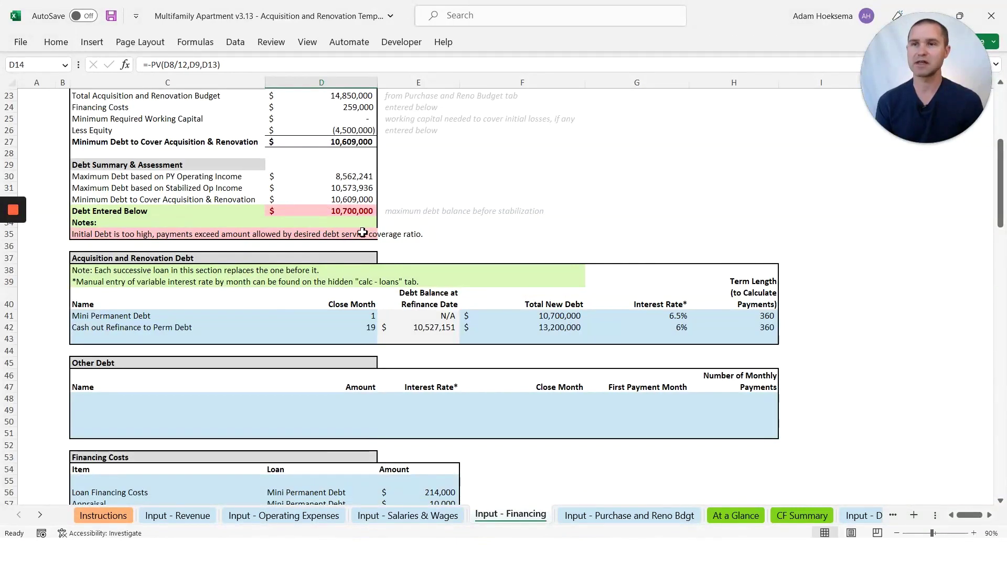
- Set the Desired Debt Service Coverage Ratio back to 1.2 in the Debt Budget Tool
scroll(362, 233, "up", 7)
left_click(351, 153)
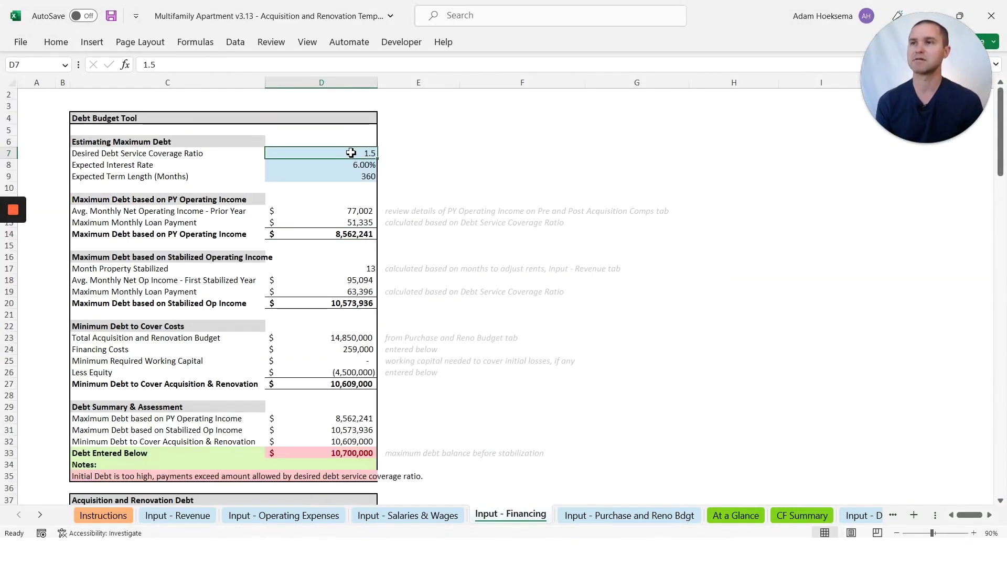
type("1.2")
key("Return")
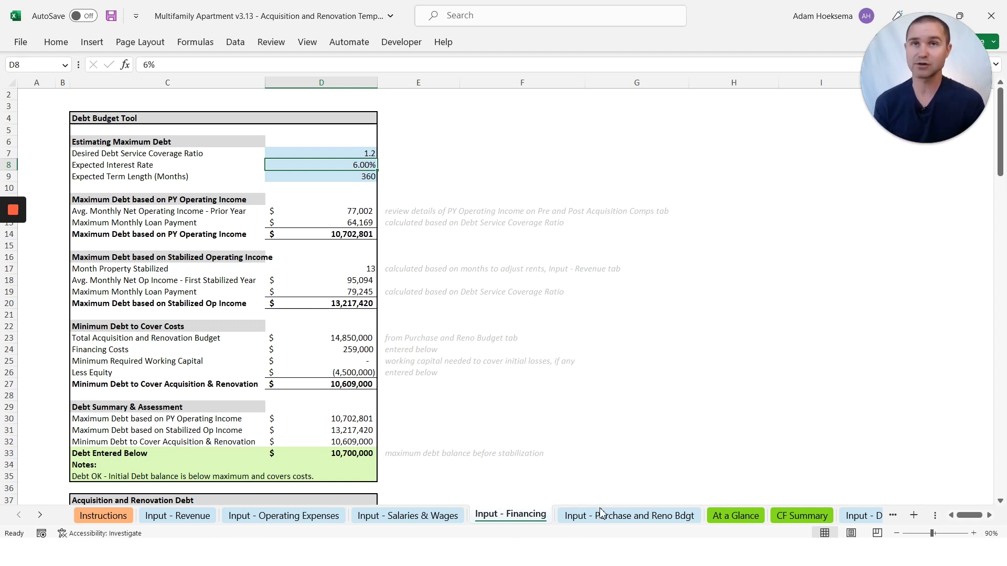
- Open the Input - Distributions sheet and review its cash flow summary, Sale Assumptions and the Year 10 IRR after Payback formula
left_click(862, 516)
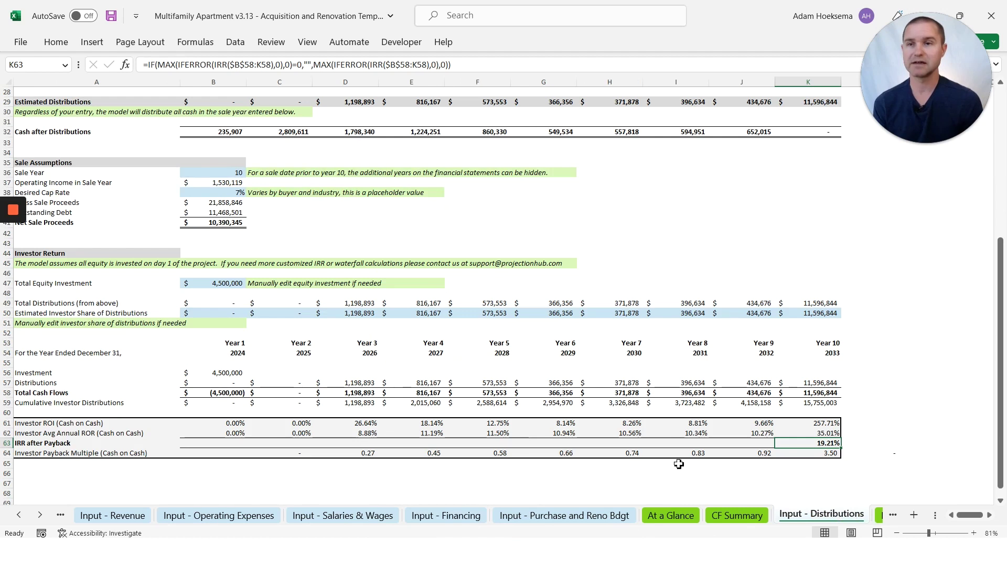
scroll(679, 461, "up", 10)
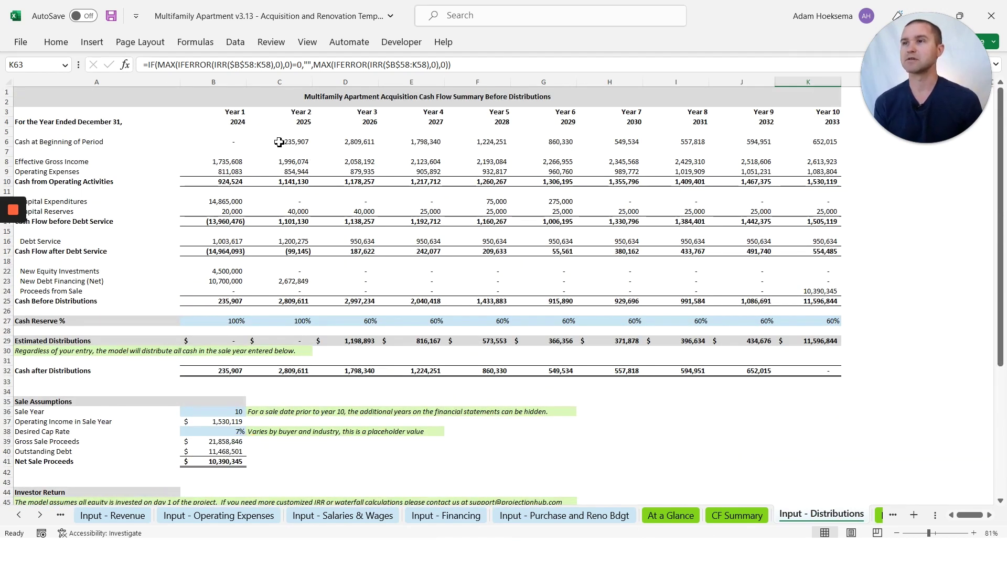
left_click(461, 143)
scroll(430, 182, "down", 3)
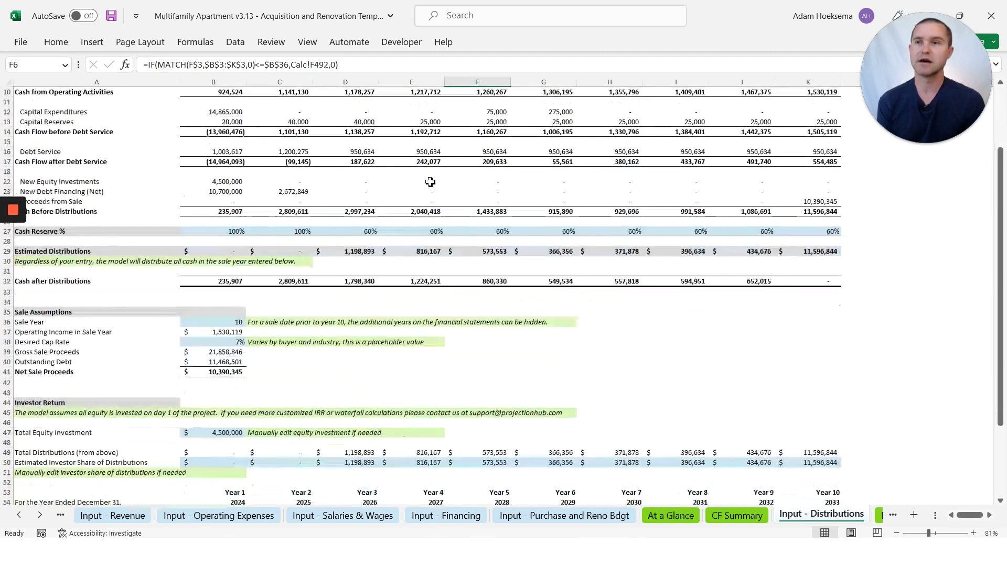
scroll(430, 182, "down", 5)
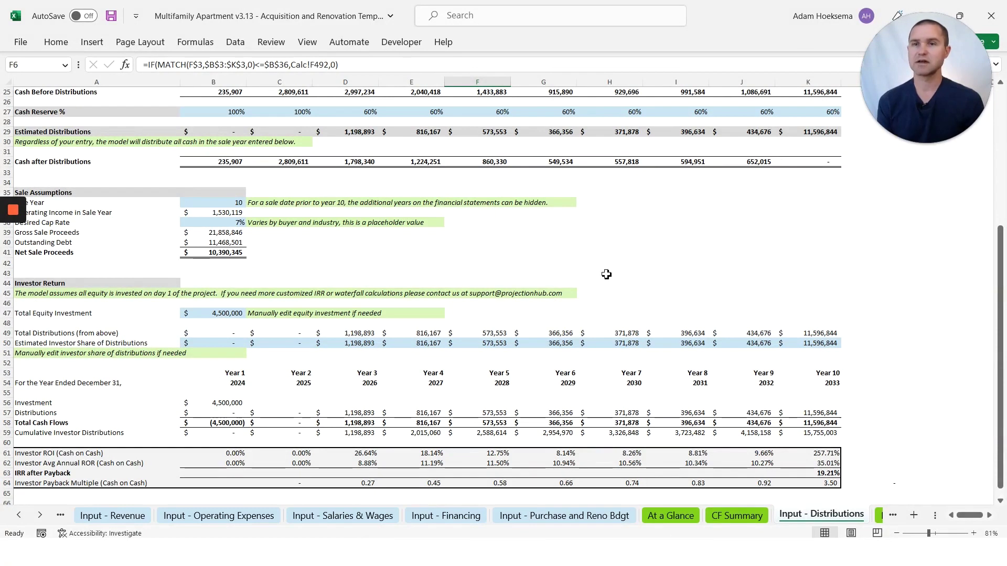
left_click(812, 474)
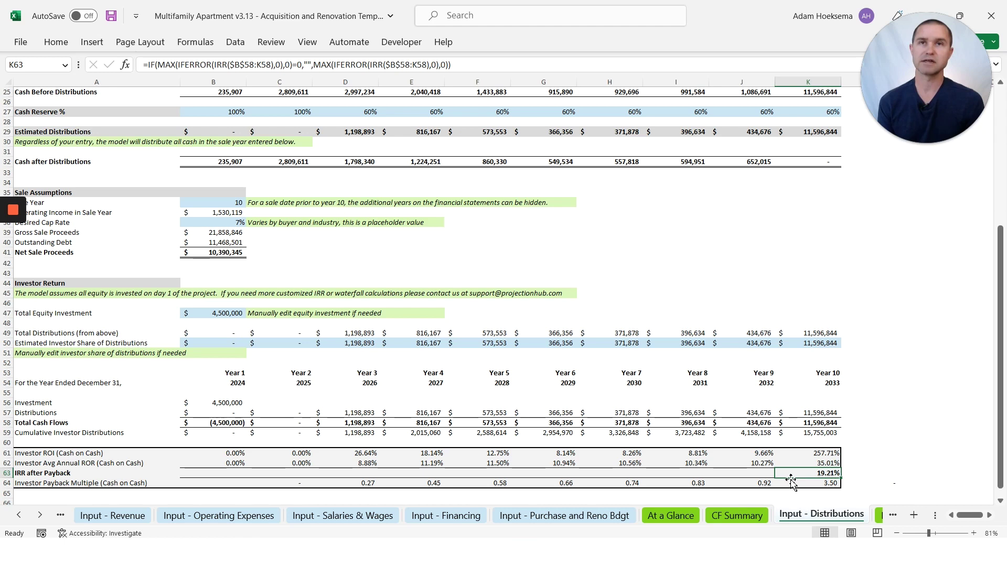
scroll(574, 404, "up", 8)
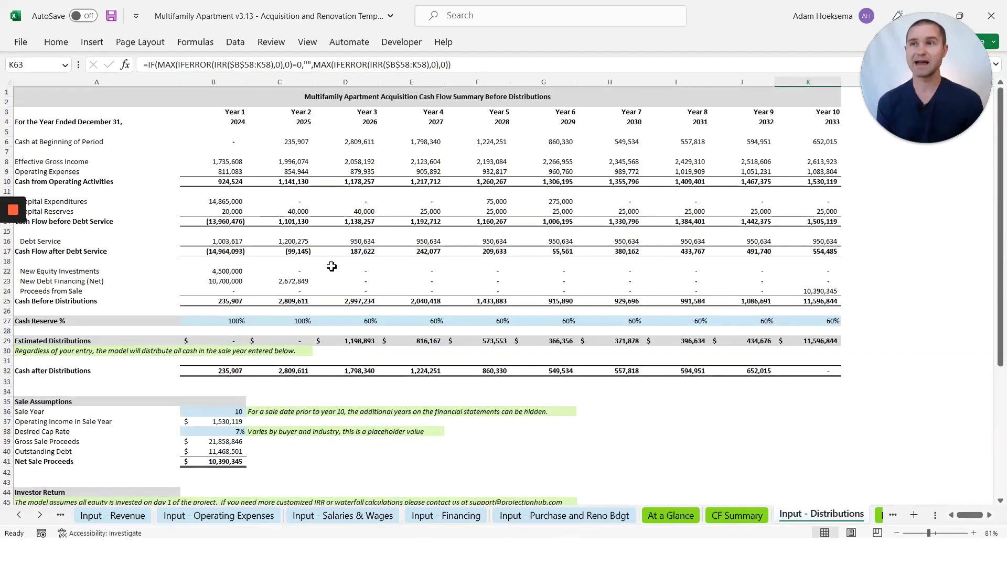